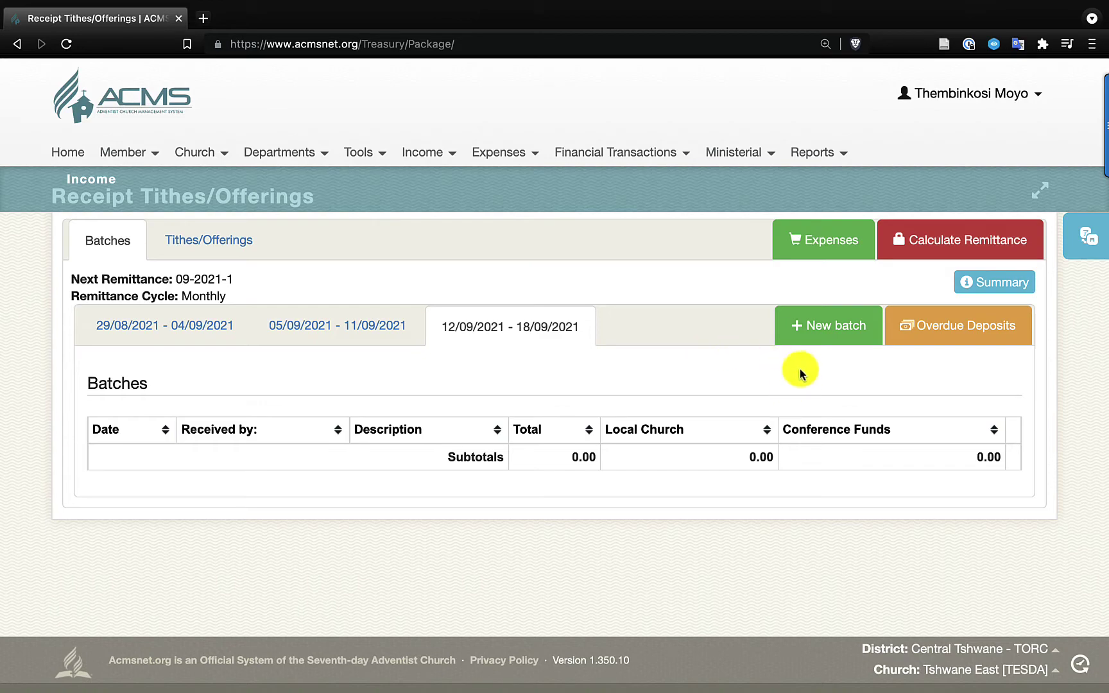
Create a new Rand batch dated 18/09/2021 described '3º Week - Saturday - Cash' and save it.
left_click(827, 329)
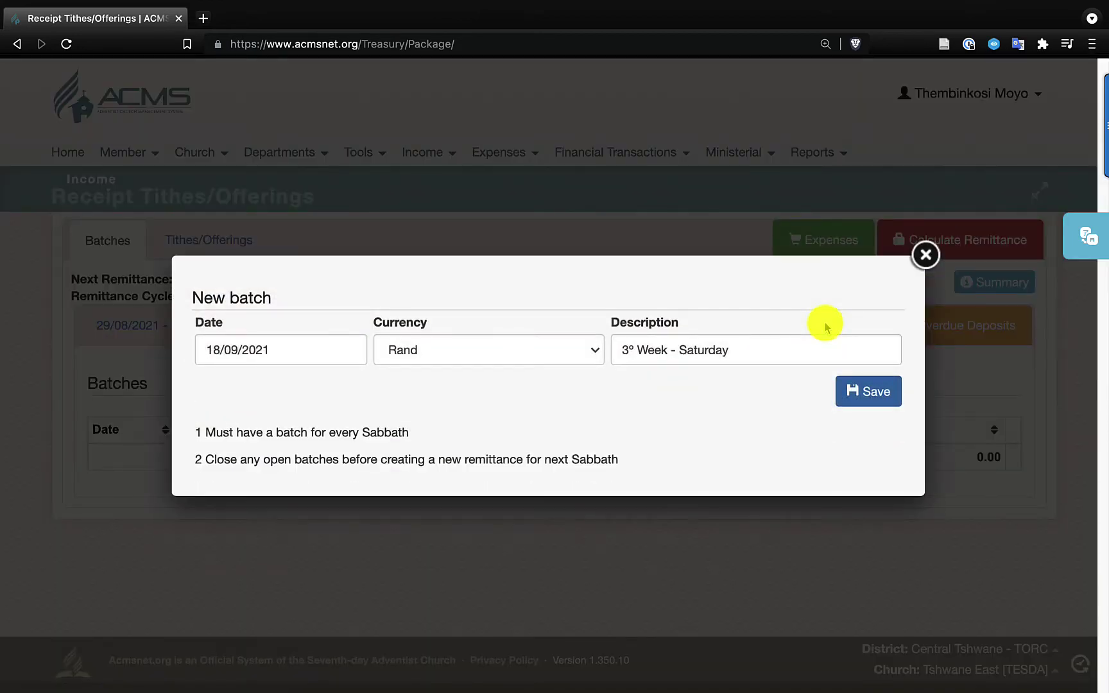
left_click(751, 350)
type("- ")
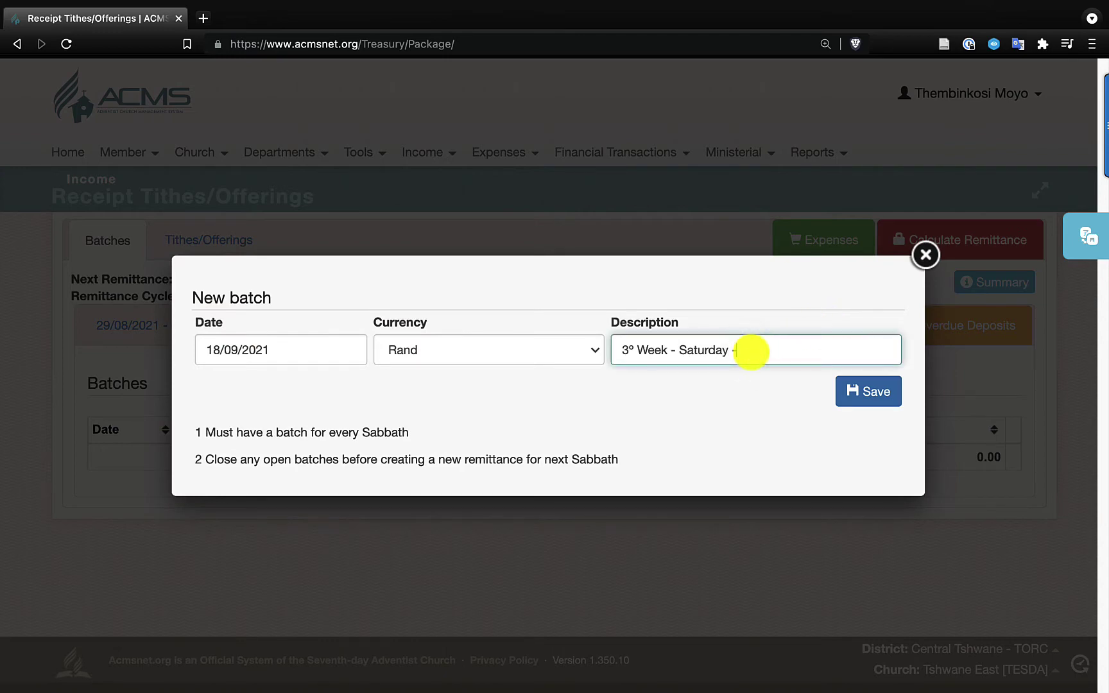
type("Cash")
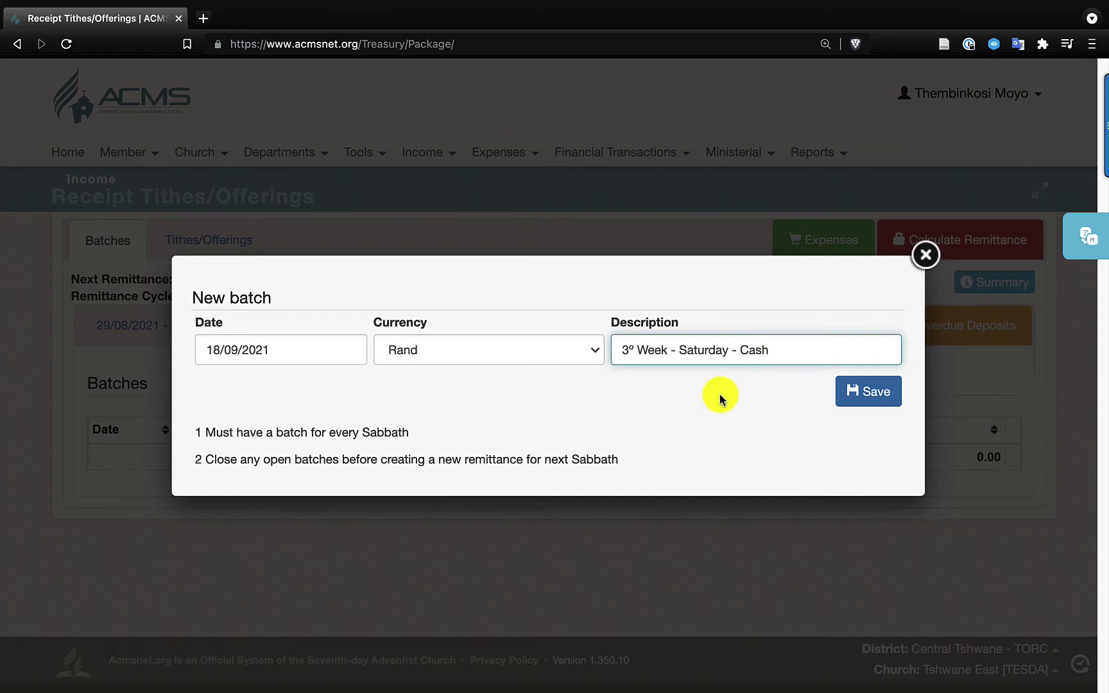
left_click(870, 393)
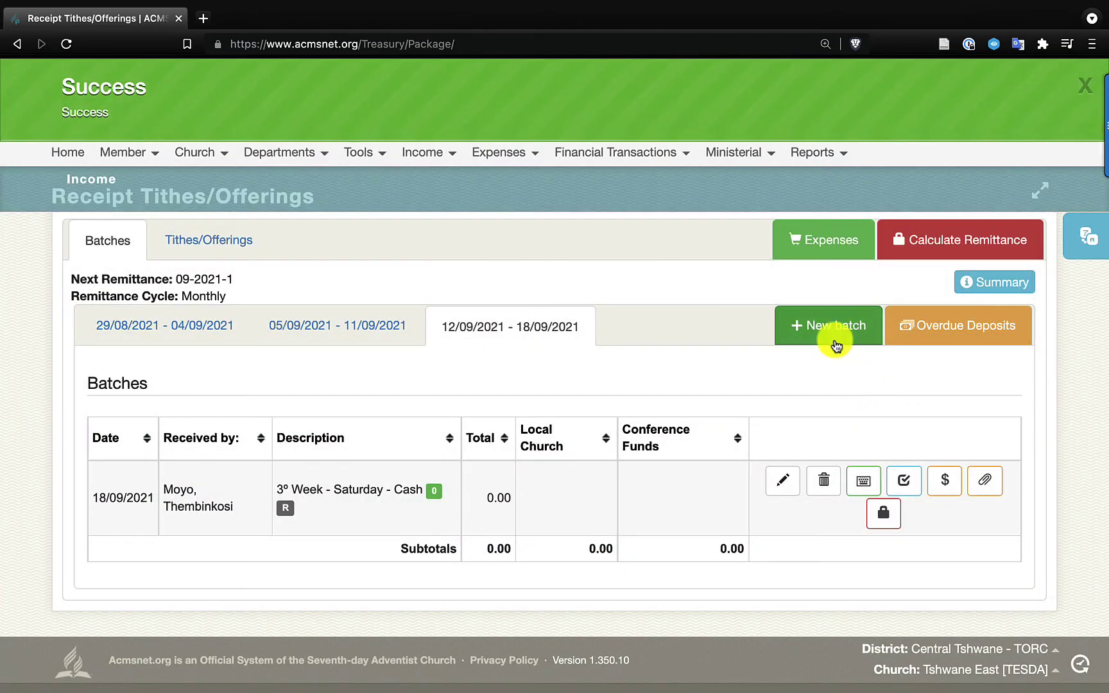
Create another 18/09/2021 batch described '3º Week - Saturday - EFTs' and save it.
left_click(822, 326)
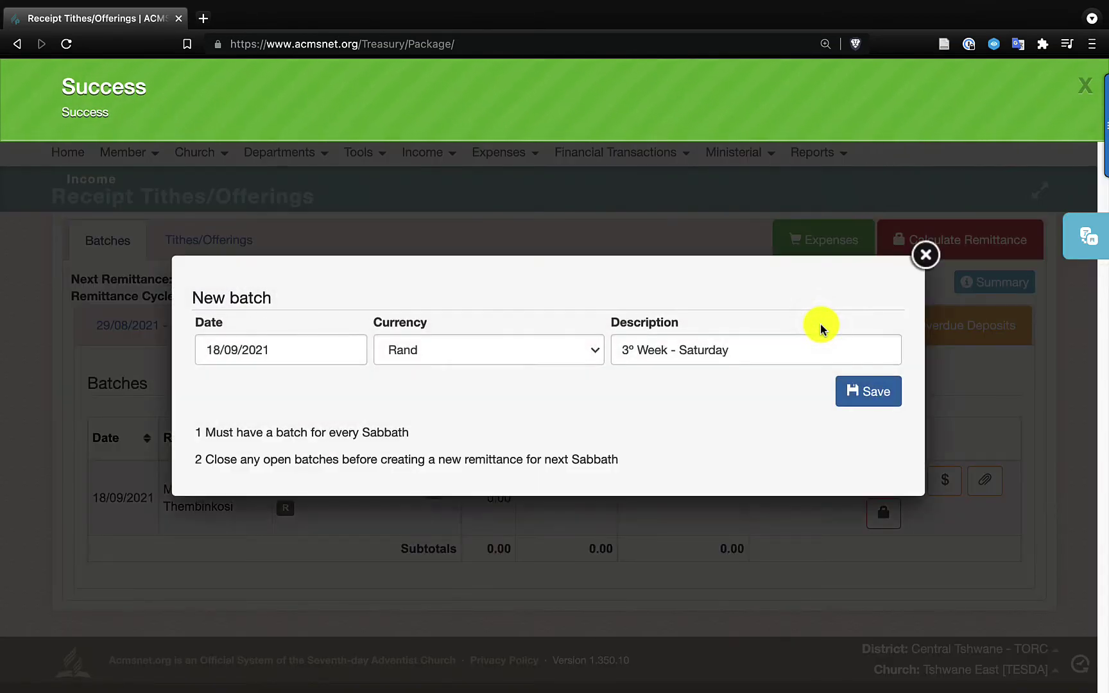
left_click(773, 351)
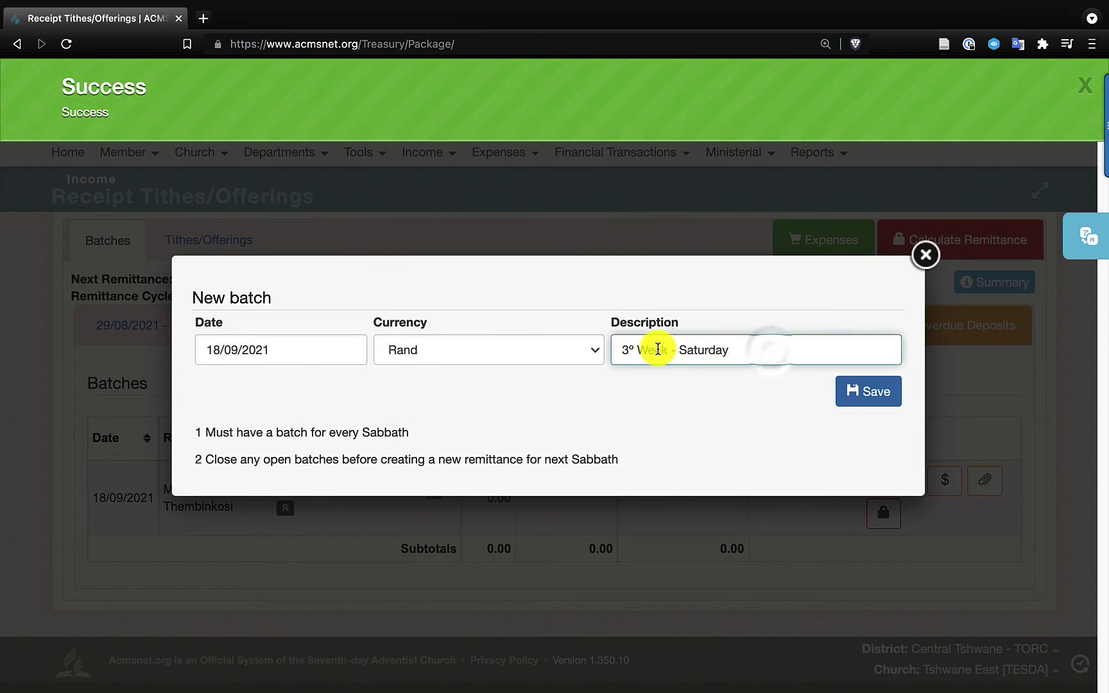
type("- EFT")
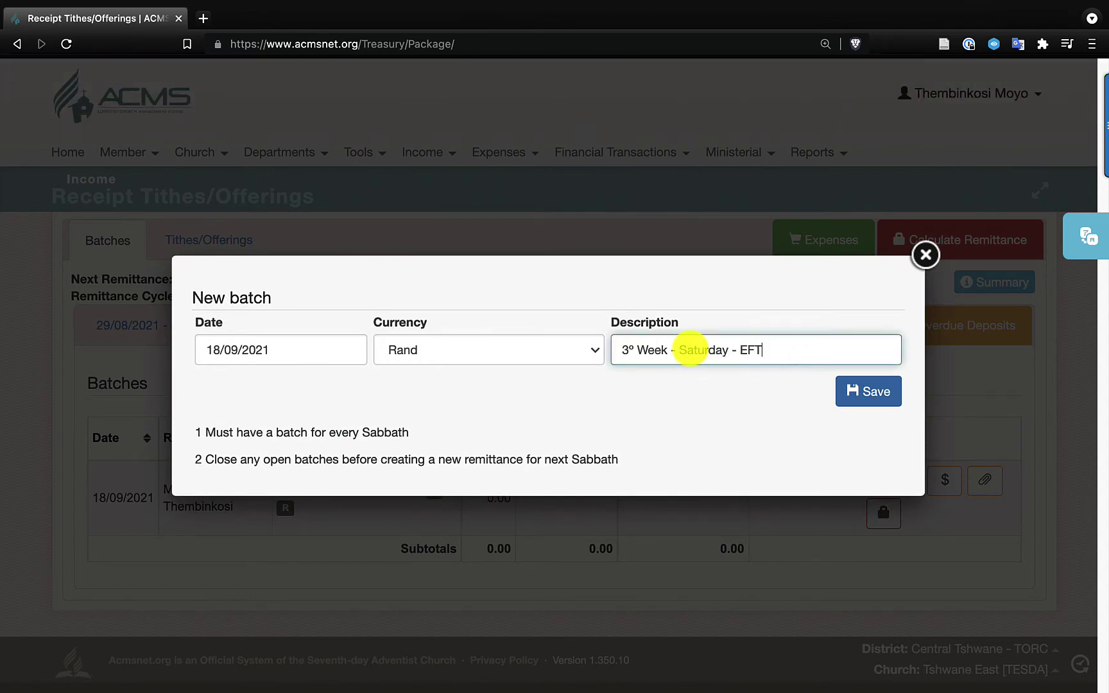
type("s")
left_click(875, 398)
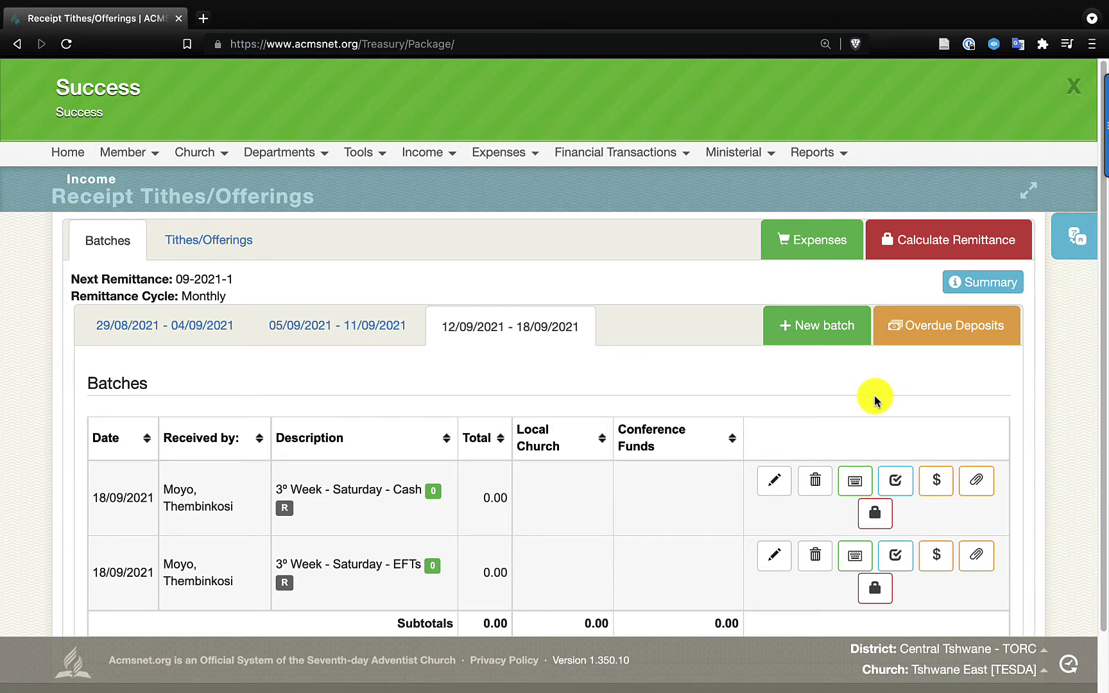
key("ctrl+minus")
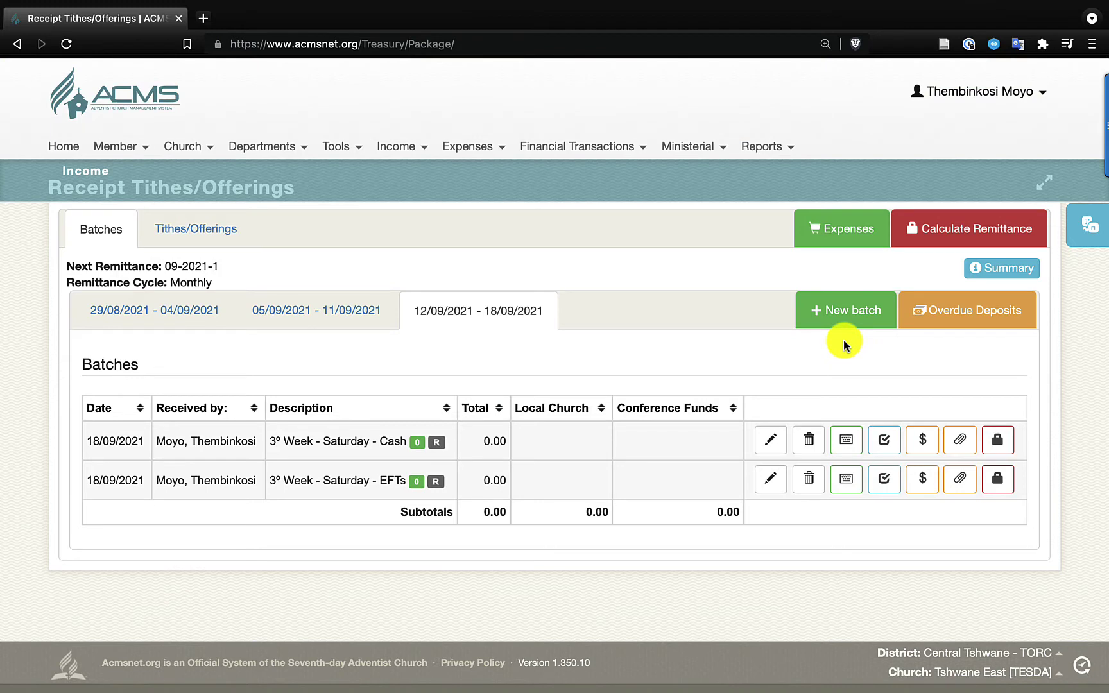
Start a third 18/09/2021 batch and append ' - Intrest' to its description.
left_click(831, 311)
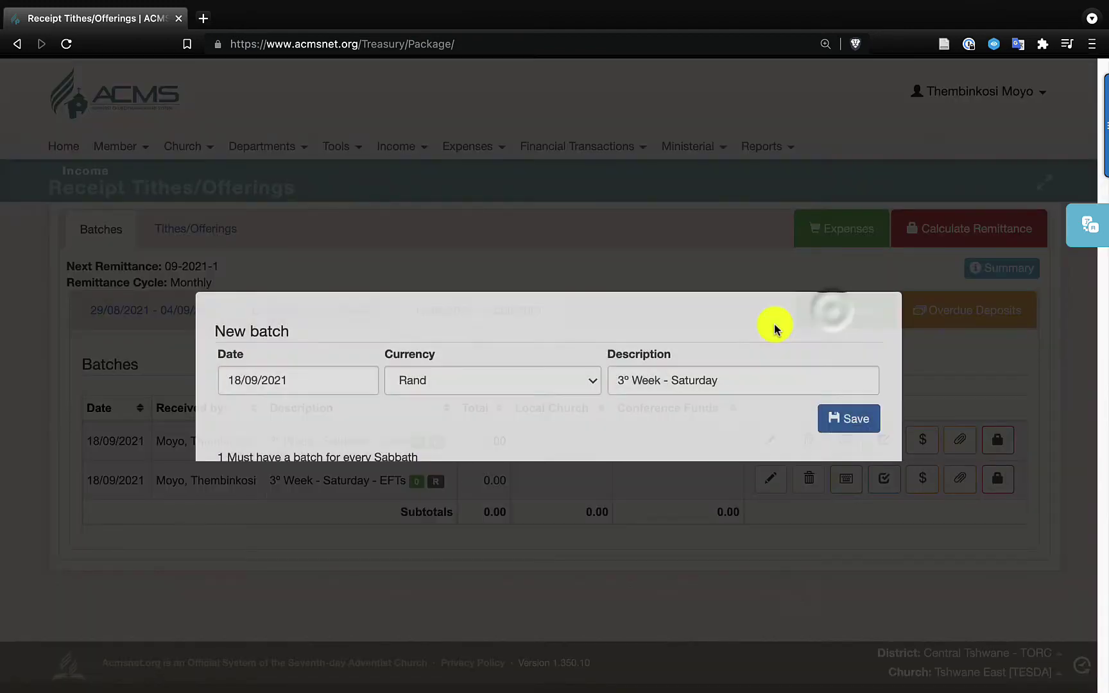
left_click(734, 351)
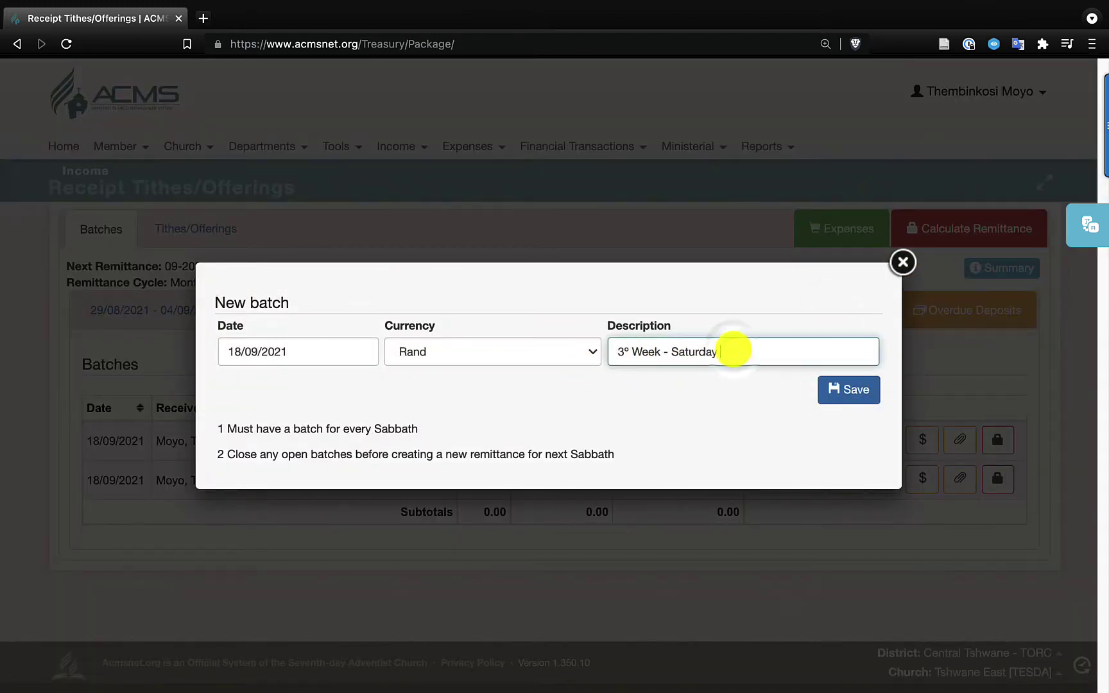
type("- Intrest")
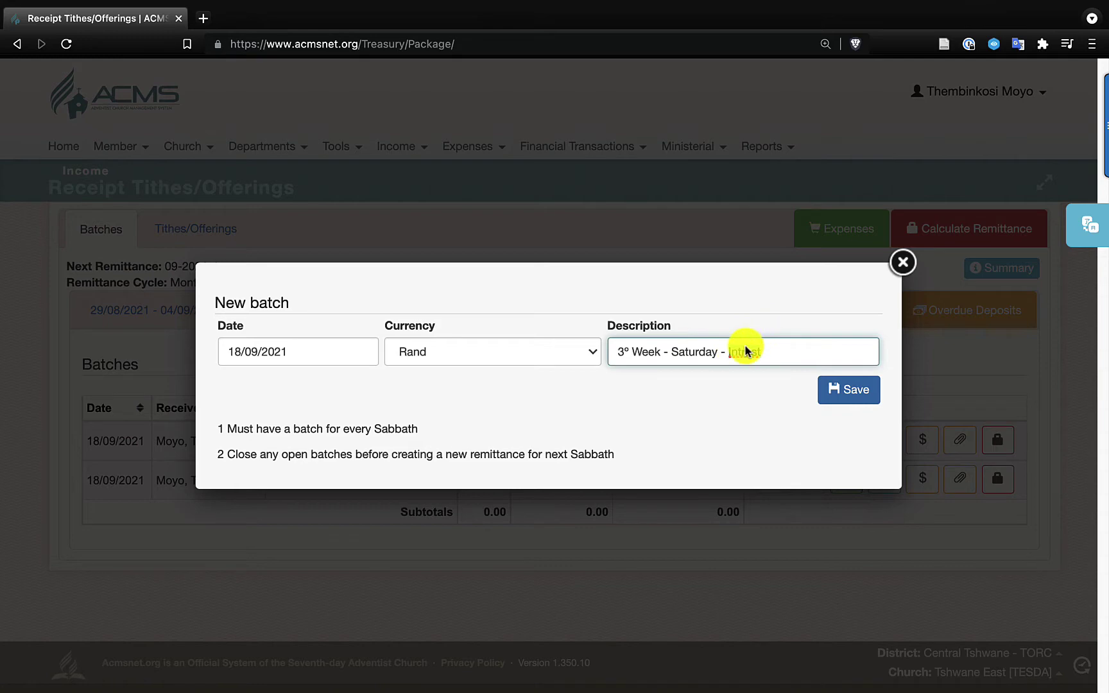
Correct the description to '3º Week - Saturday - Interest' and save the batch.
right_click(743, 351)
left_click(758, 360)
left_click(735, 351)
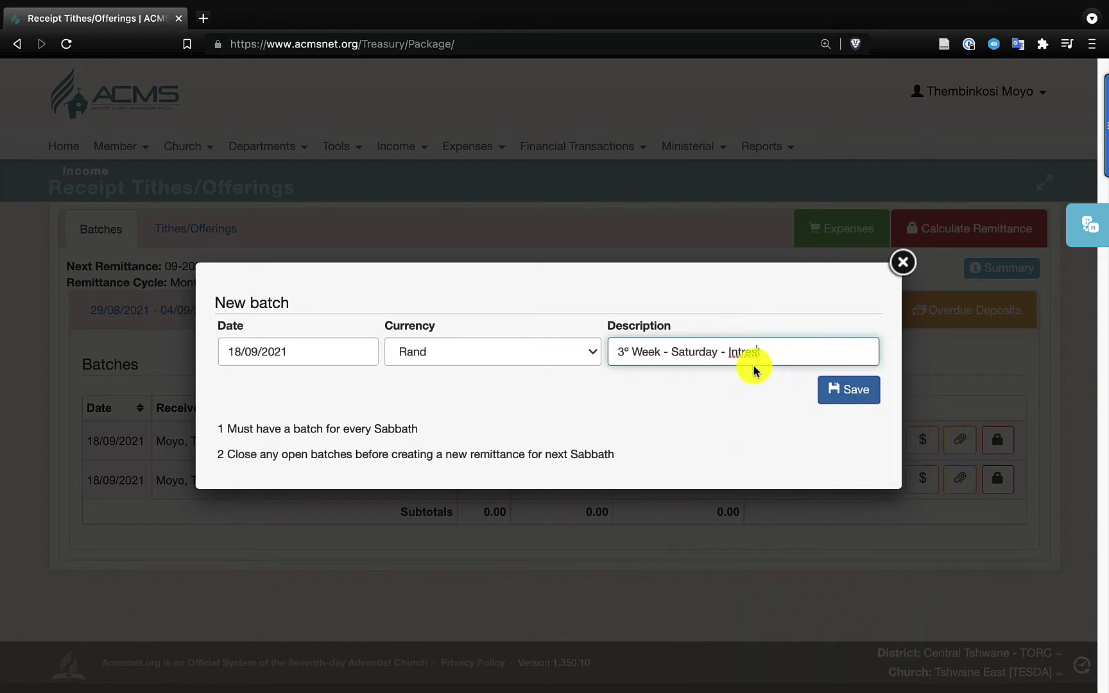
double_click(744, 353)
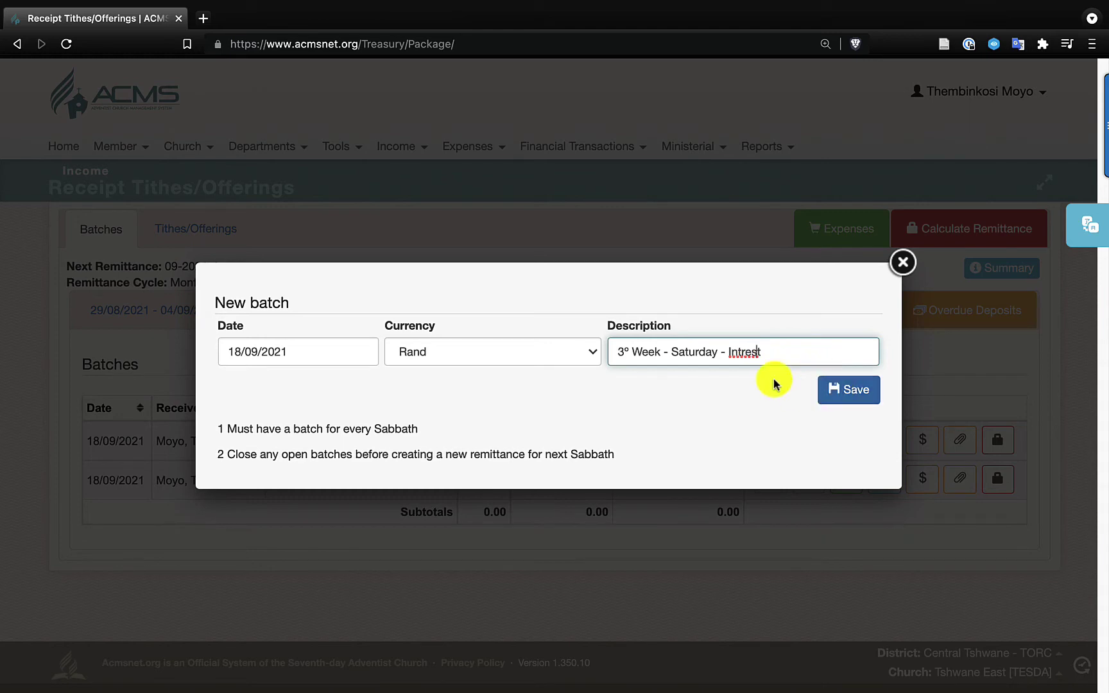
key("Left")
key("Left")
key("Left")
key("Left")
type("e")
left_click(849, 390)
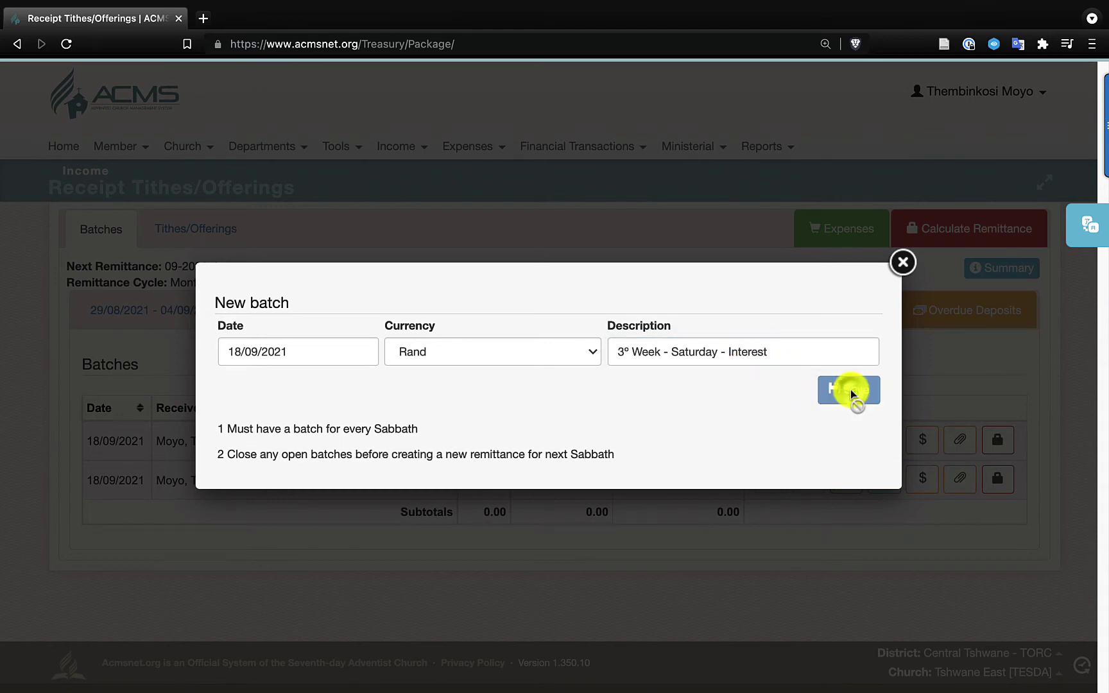
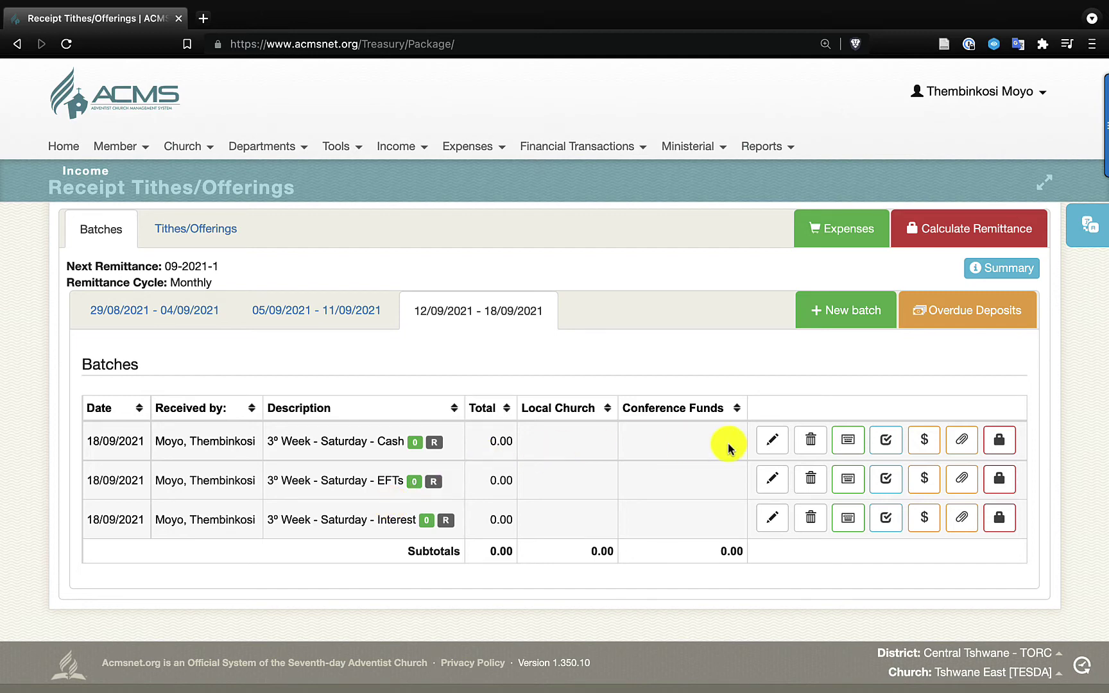
Save a Cash batch receipt with one 24 - Loose Offering line of 4,500.00.
left_click(849, 441)
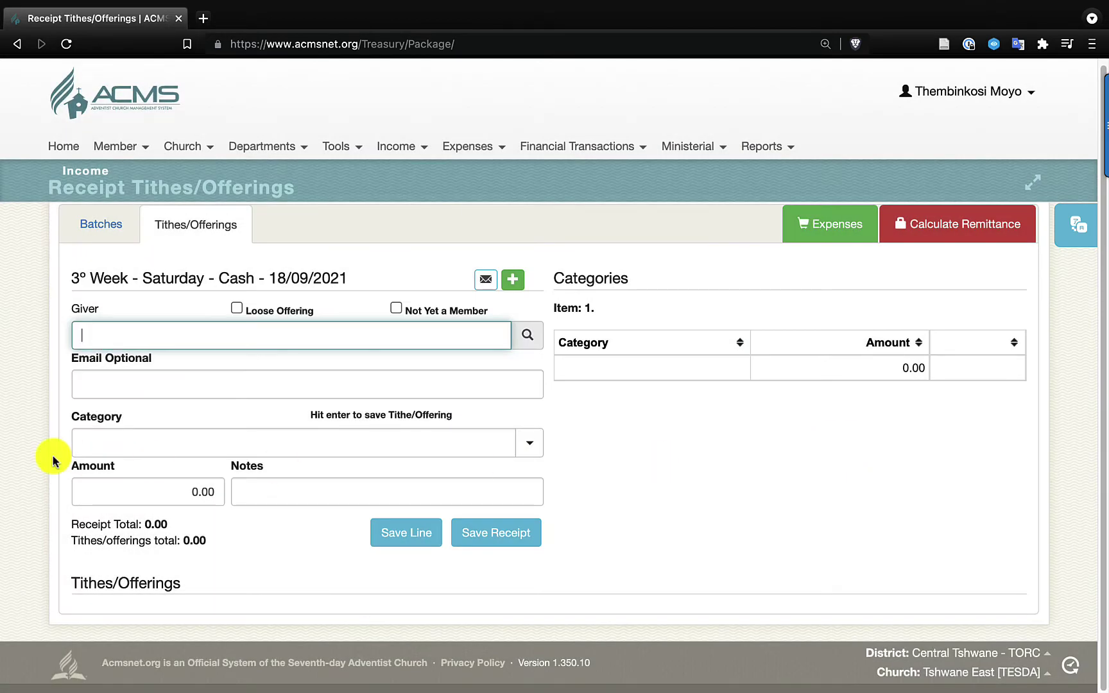
left_click(237, 309)
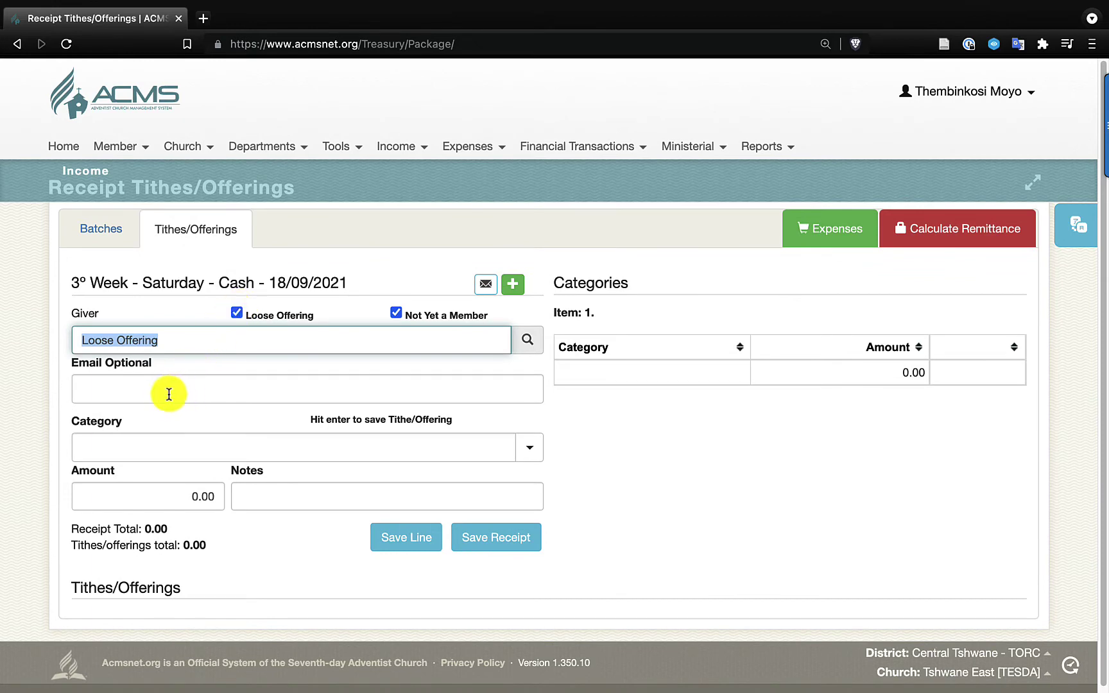
left_click(110, 449)
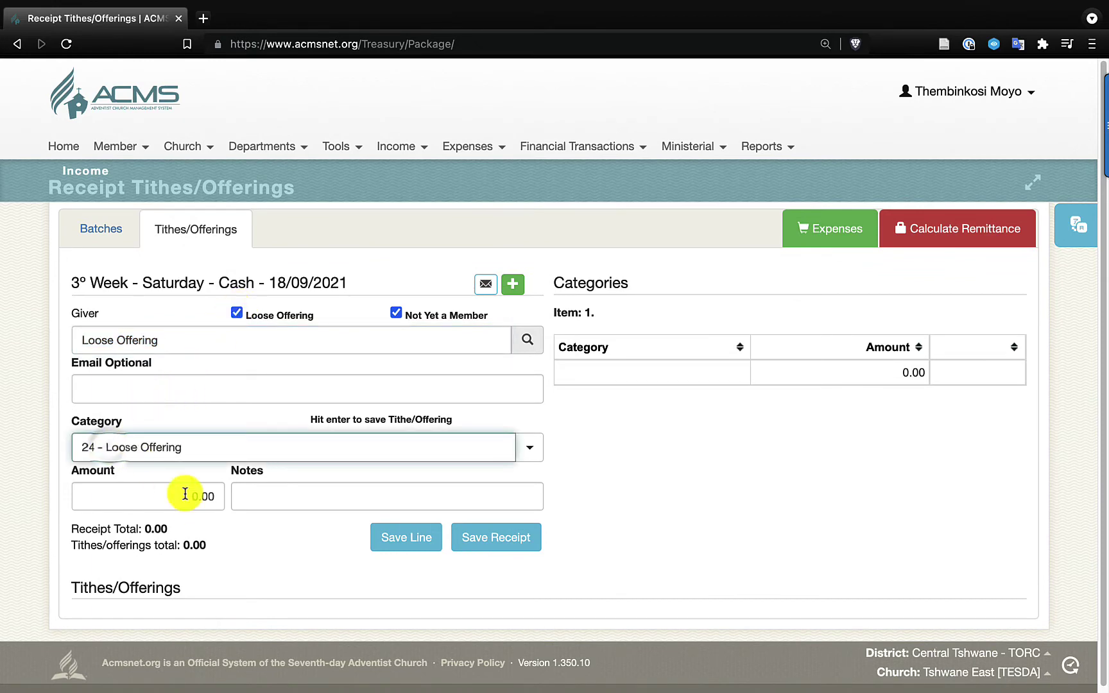
key("Tab")
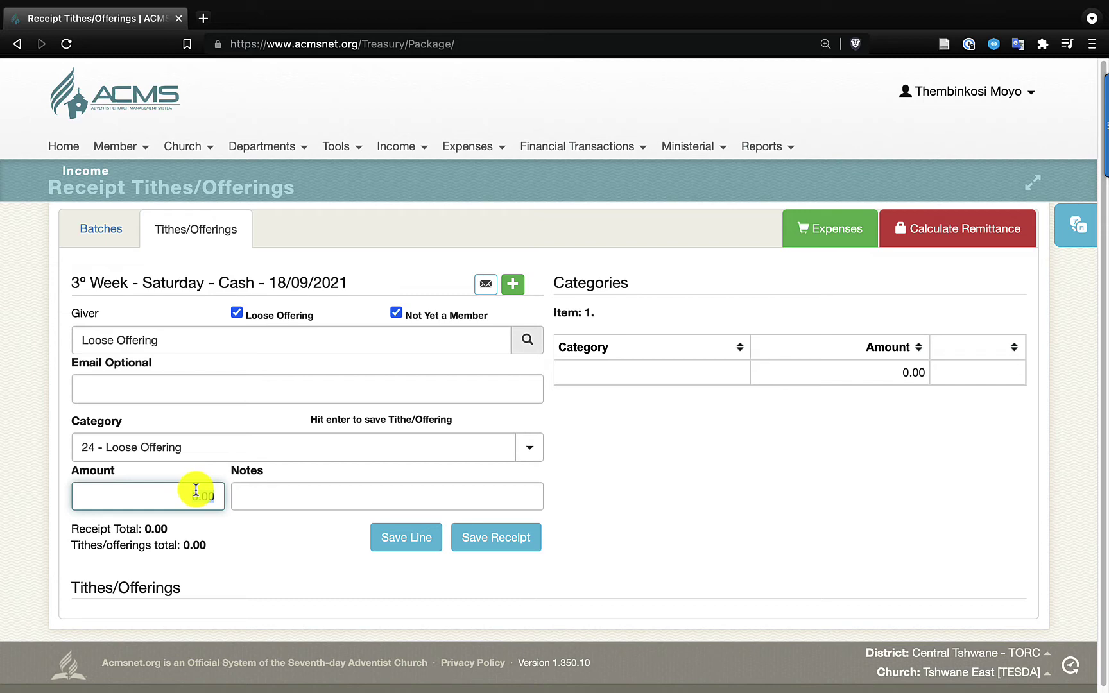
type("4500")
left_click(409, 536)
left_click(504, 539)
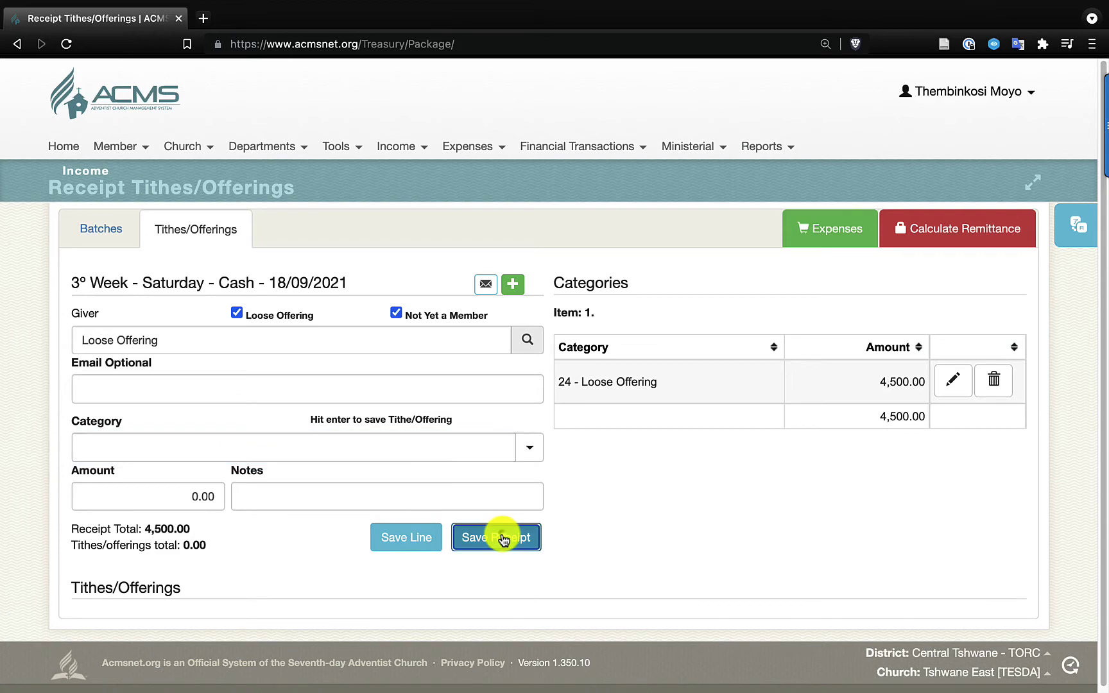
scroll(706, 472, "down", 2)
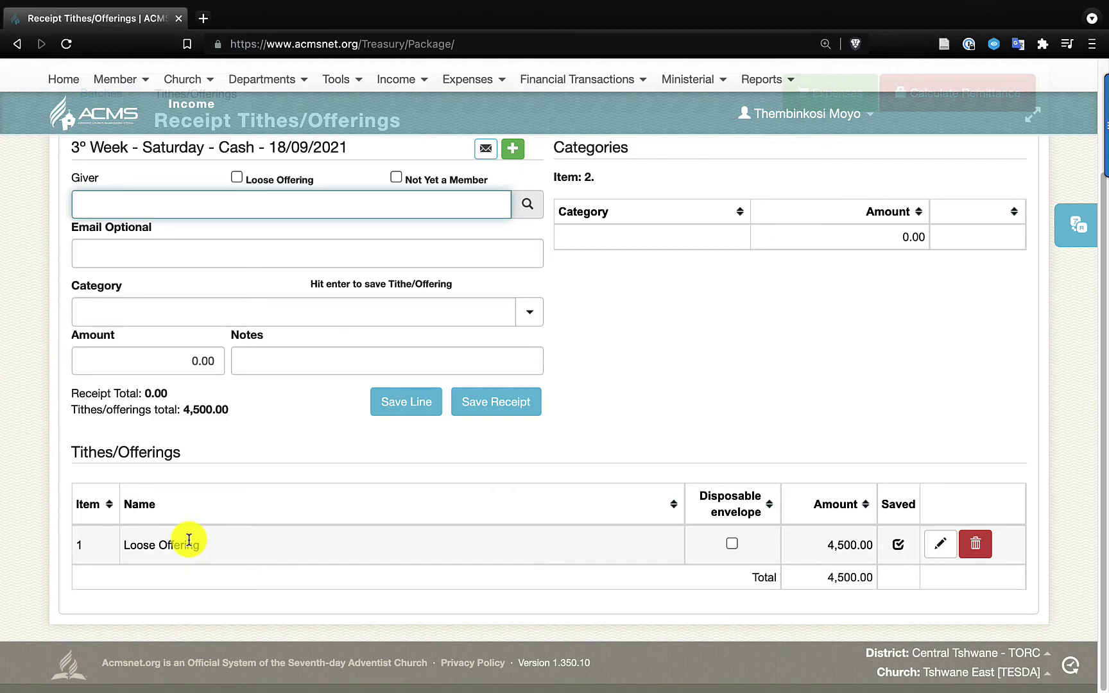
scroll(189, 540, "up", 2)
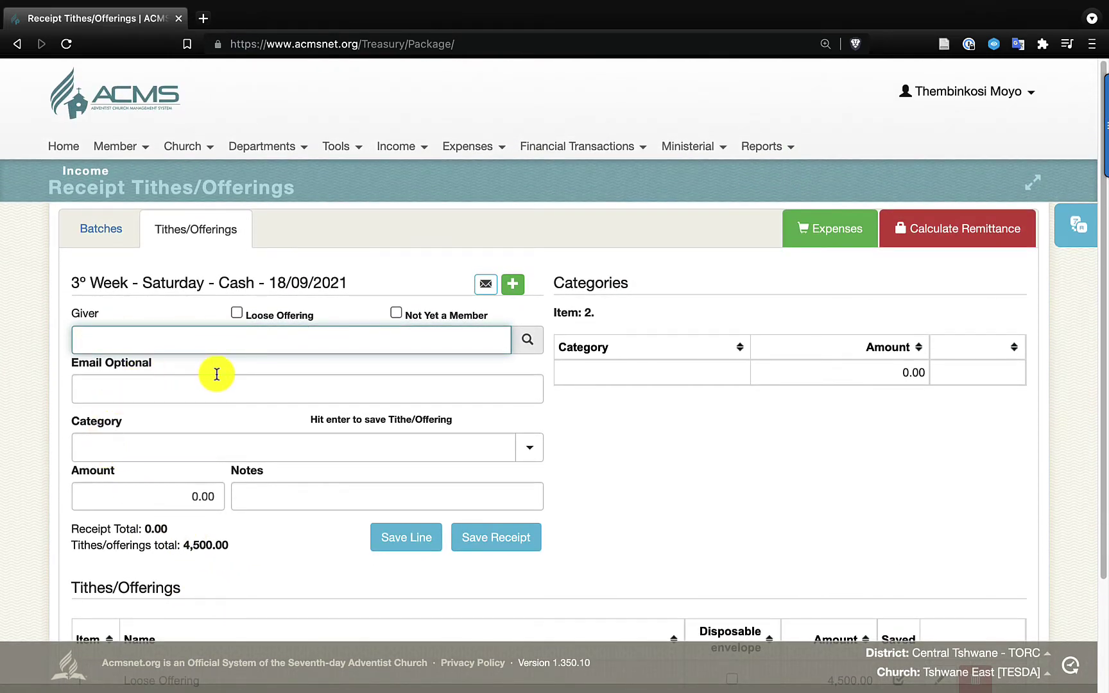
Select the member as giver and add a 01 - Tithe line of 3,000.00.
type("sith")
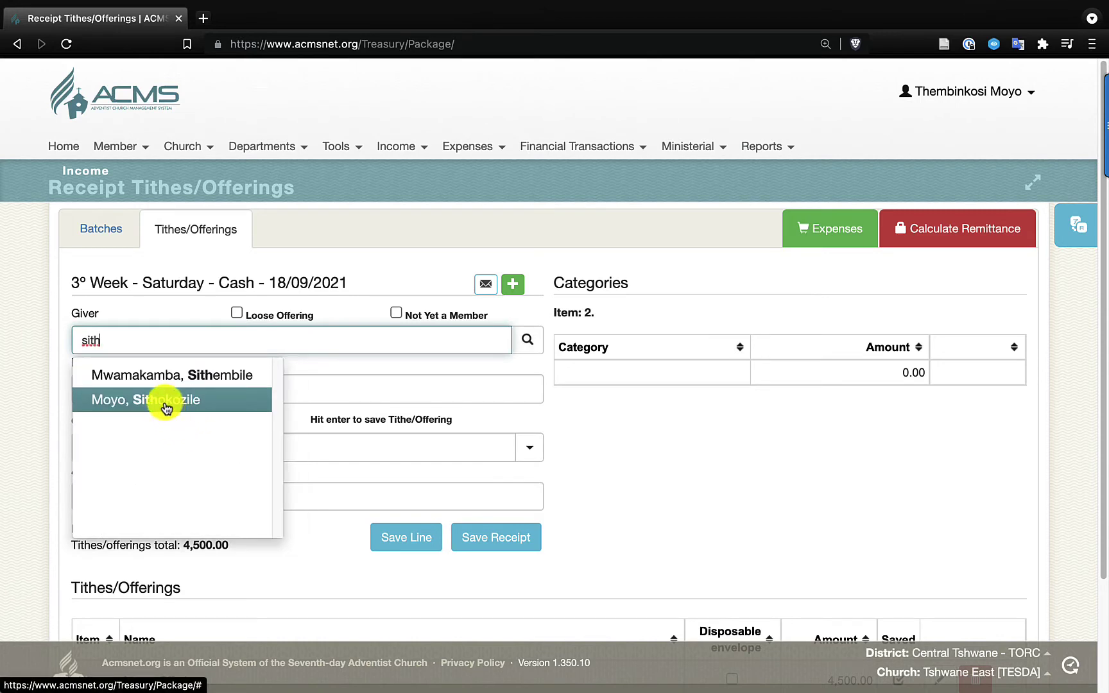
left_click(165, 405)
left_click(138, 445)
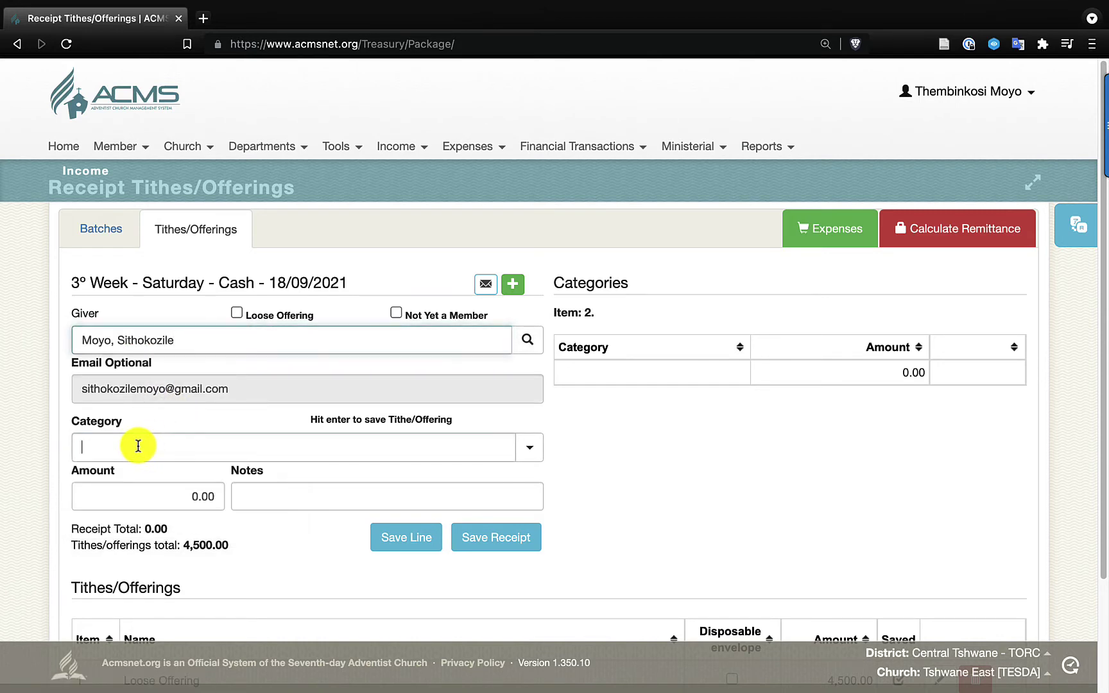
type("tith")
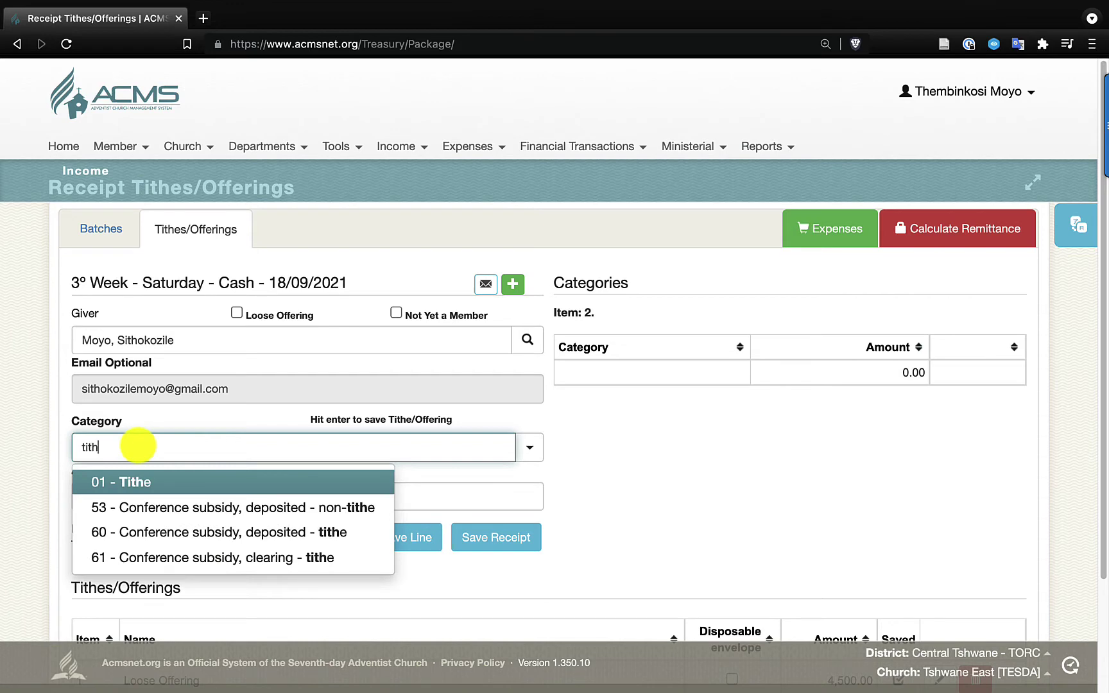
key("Return")
left_click(177, 491)
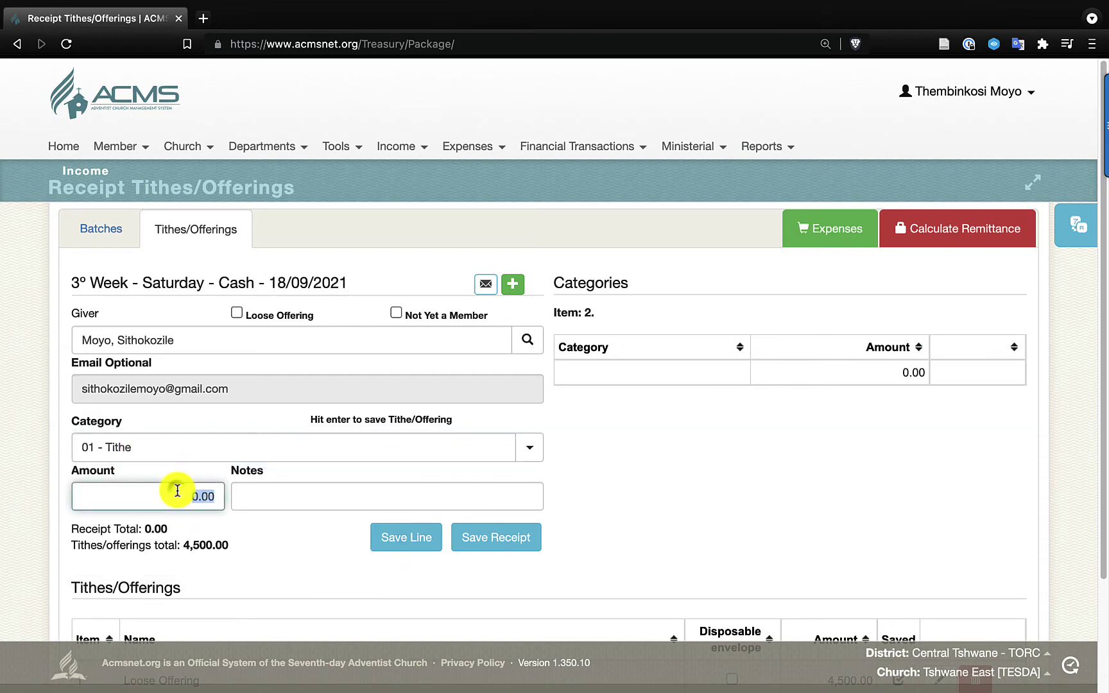
type("3000")
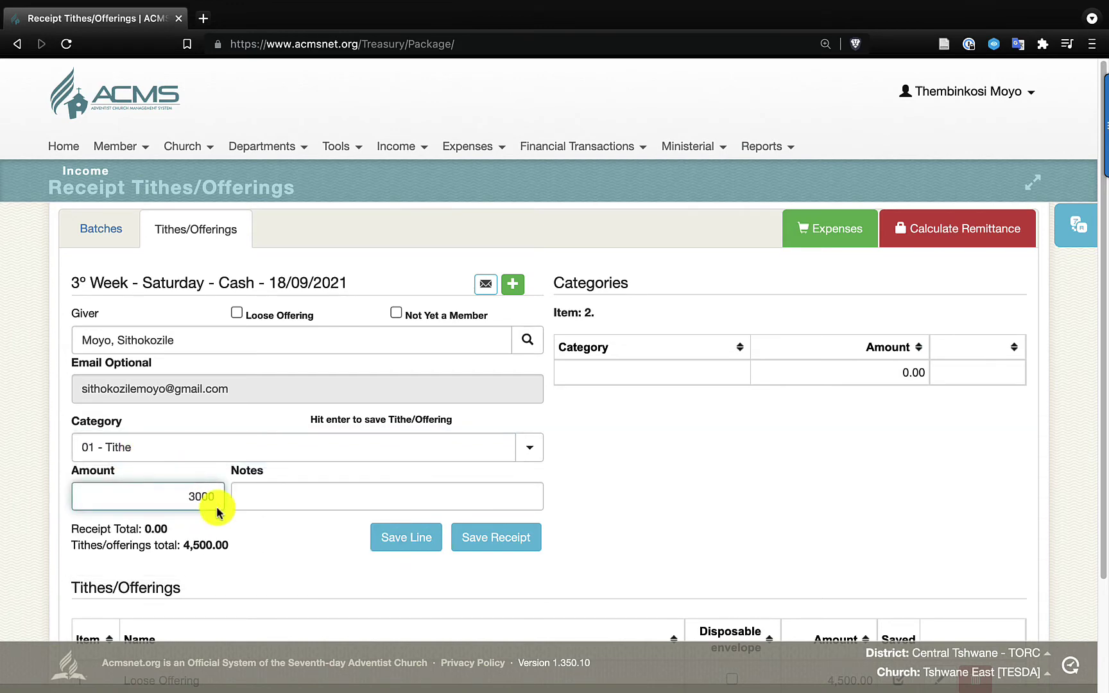
left_click(397, 537)
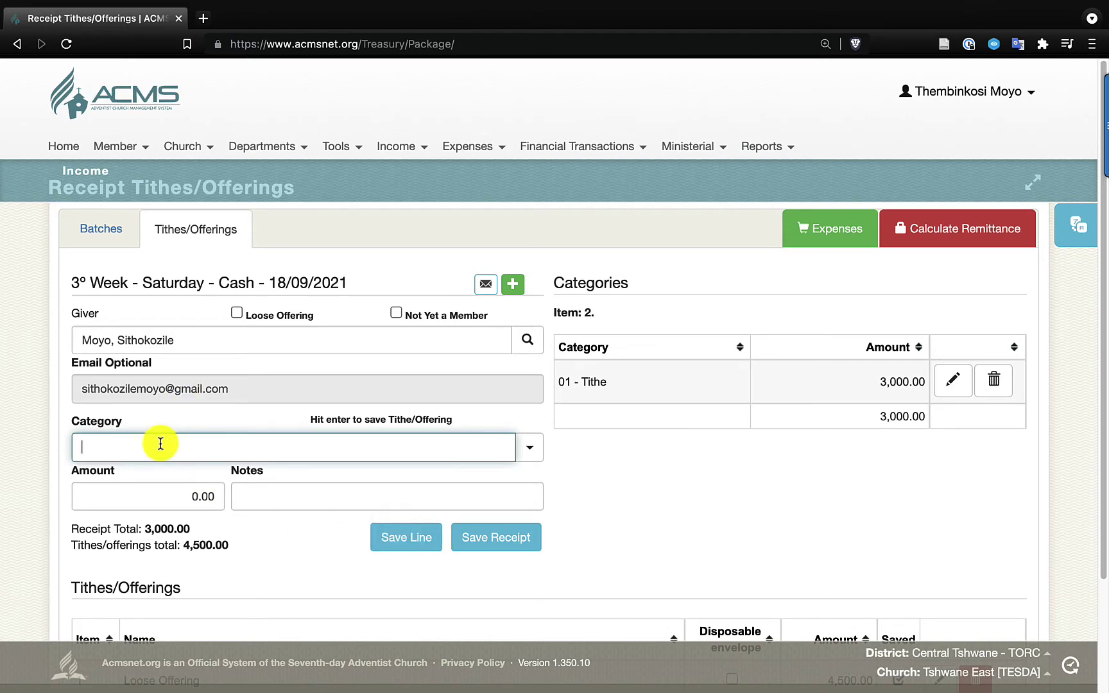
Add a 55 - Restricted Offerings, 09 - Building Project line of 4,000.00.
type("55")
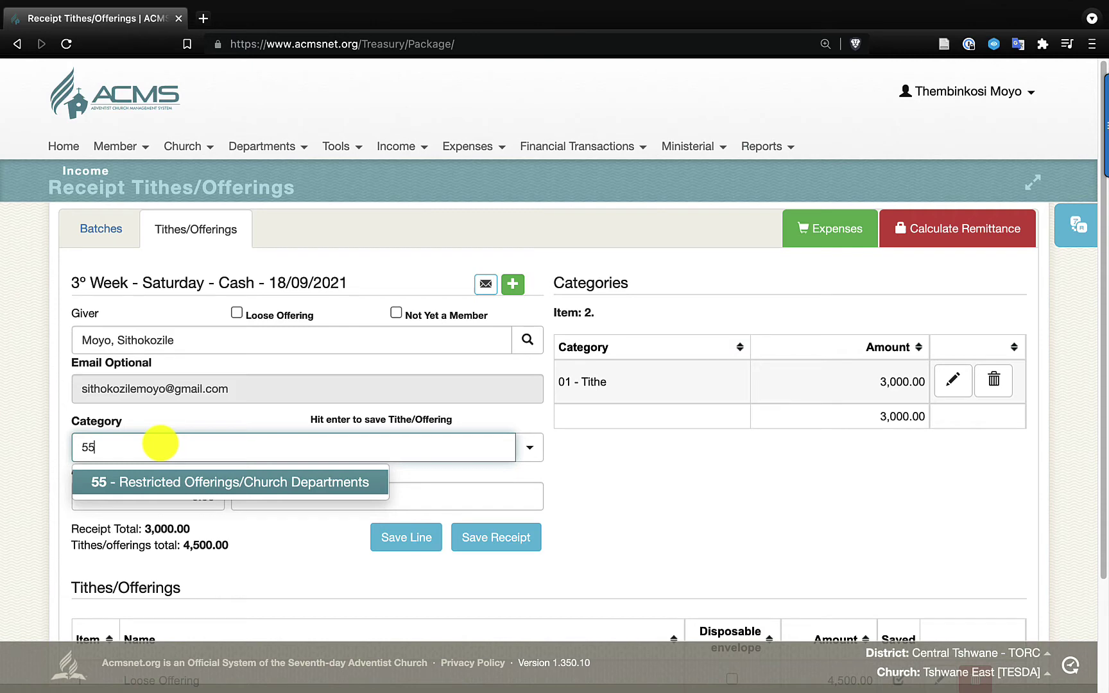
left_click(203, 484)
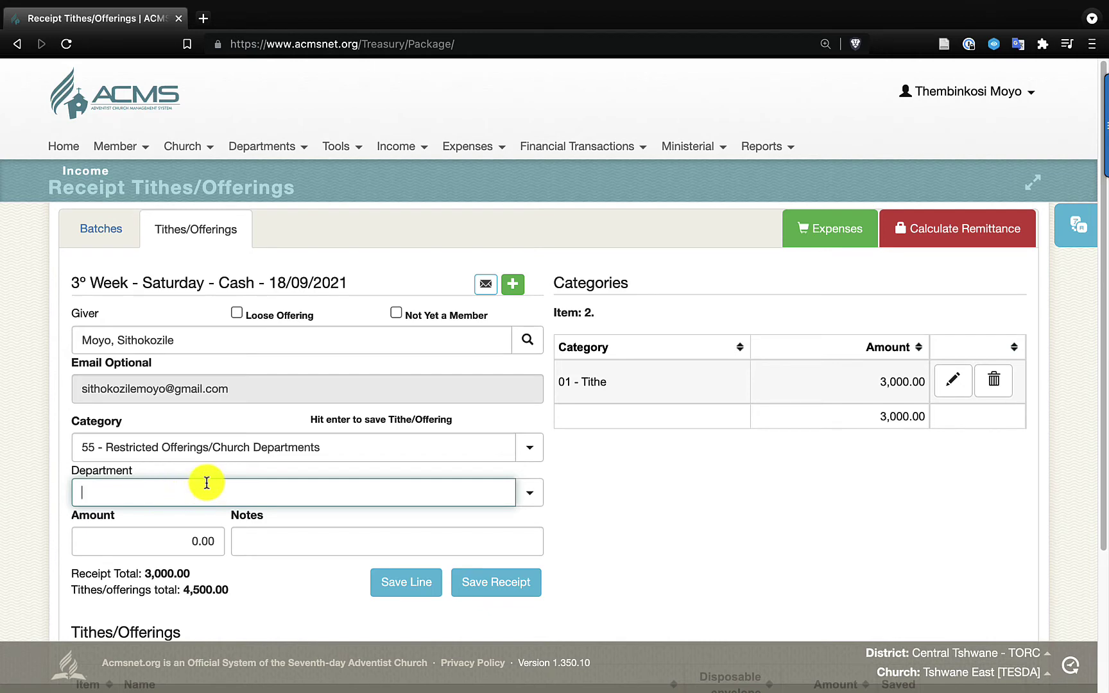
type("bui")
left_click(168, 527)
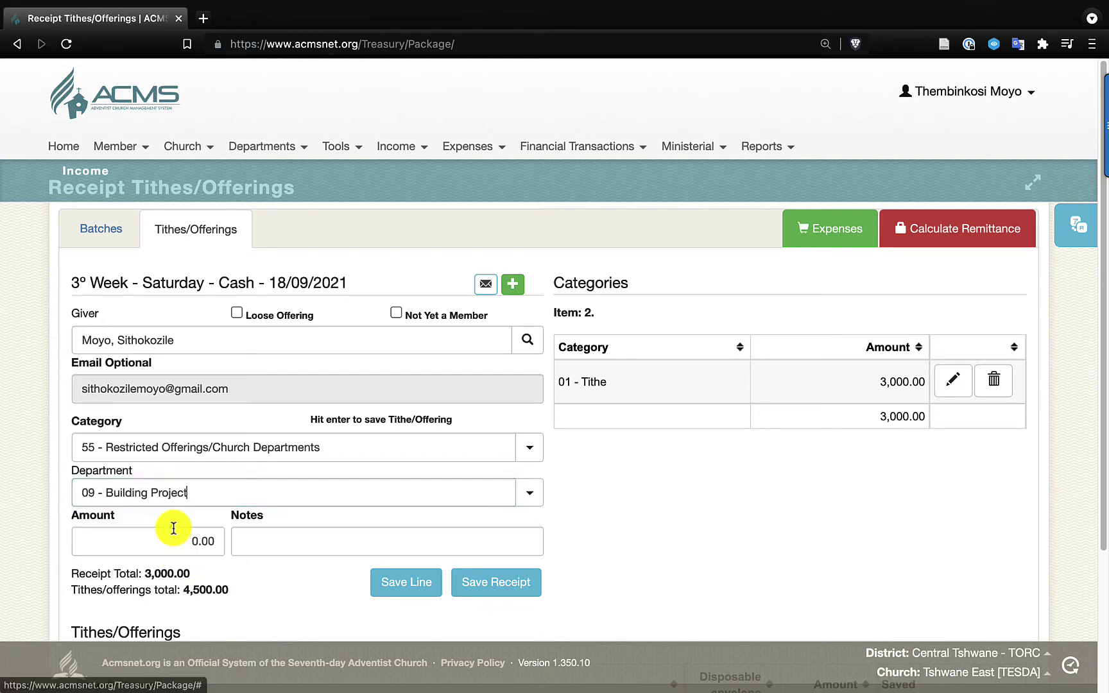
left_click(181, 540)
type("4000")
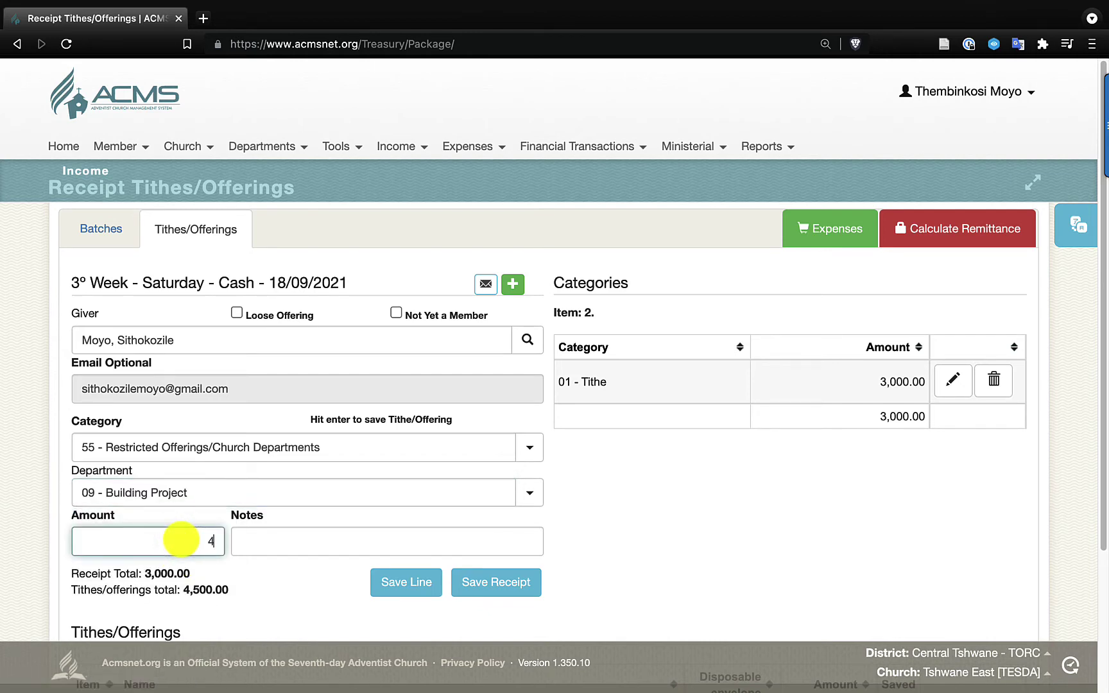
left_click(407, 583)
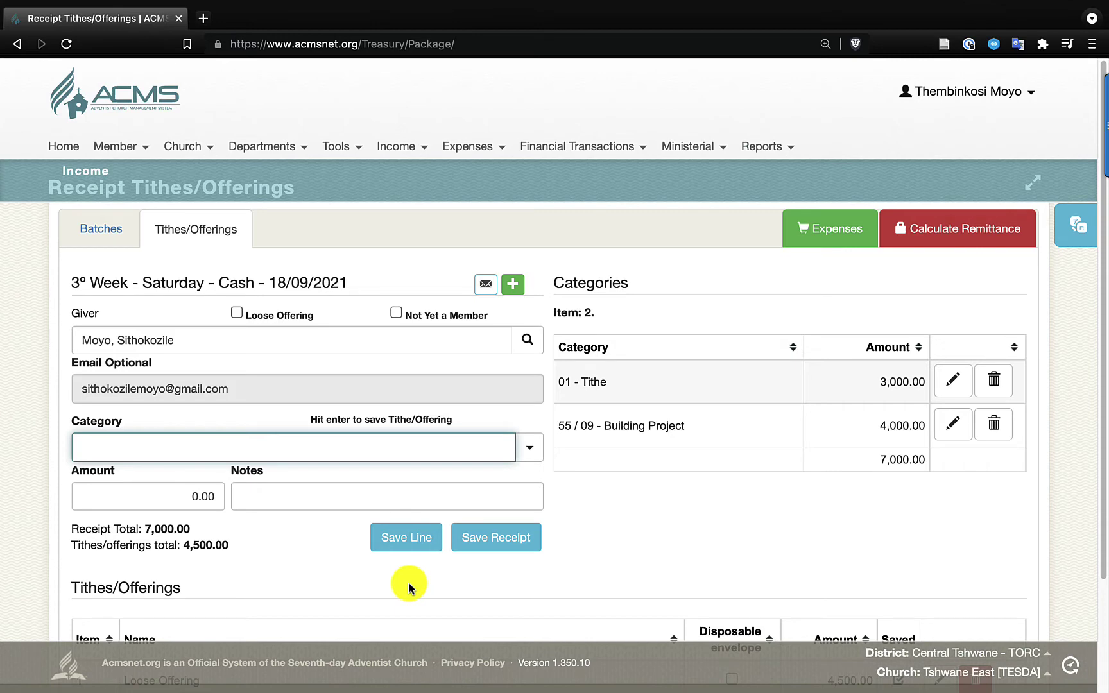
Add a 19 - Combined Offering line of 1,200.00.
type("combi")
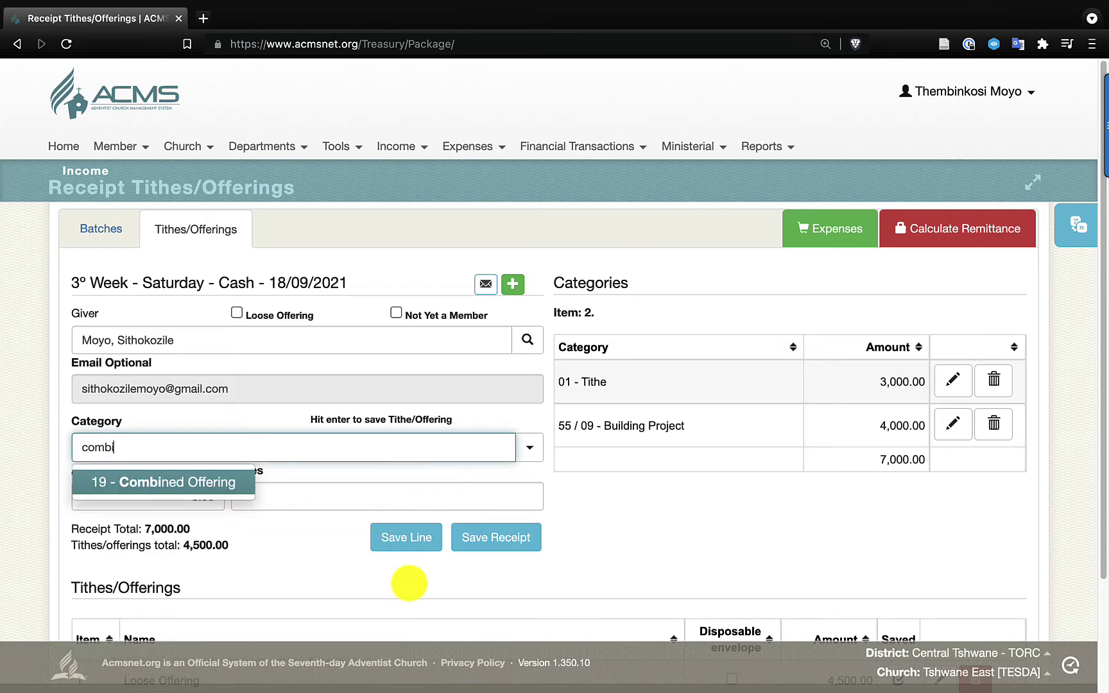
key("Return")
key("Tab")
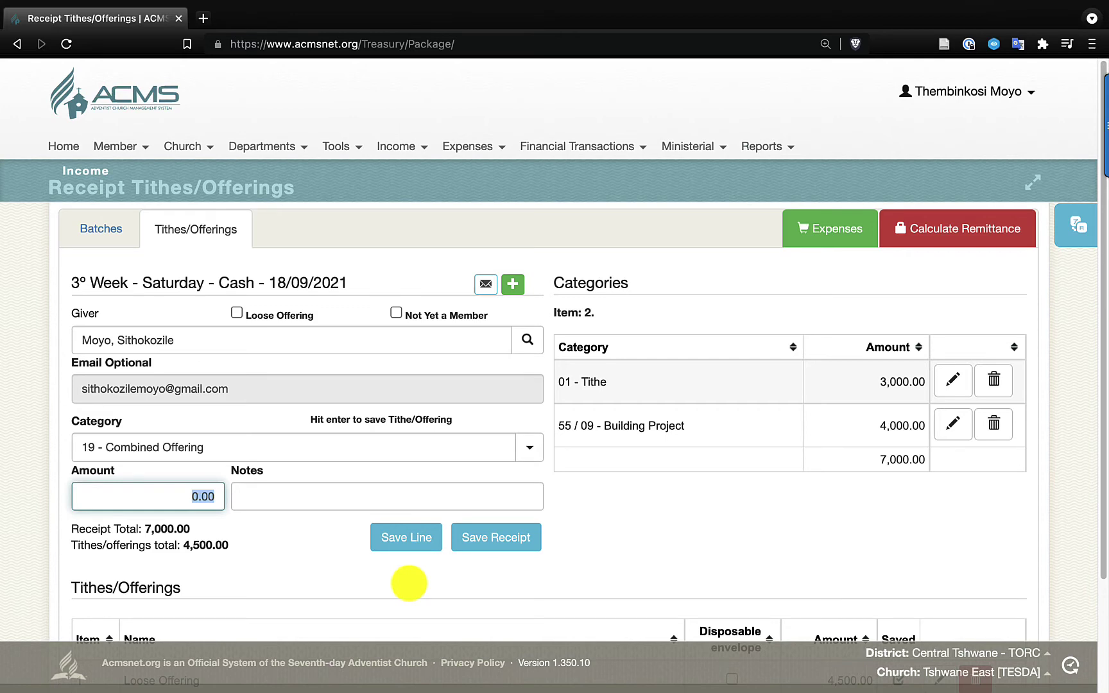
type("1,2")
type("00")
key("Tab")
key("Tab")
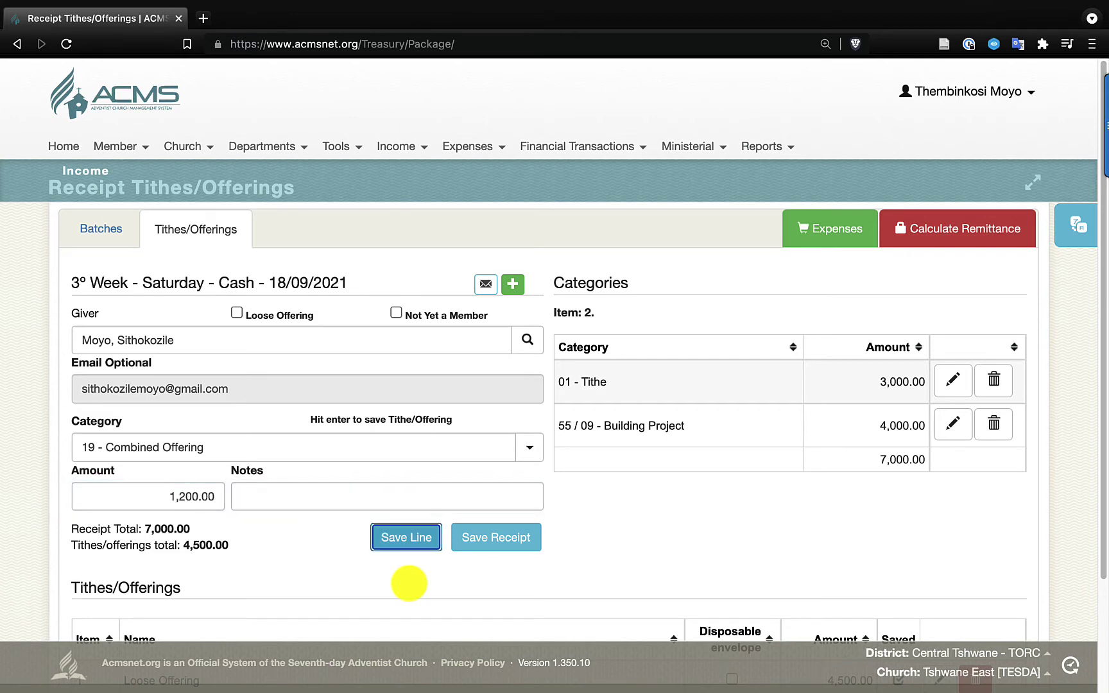
key("Return")
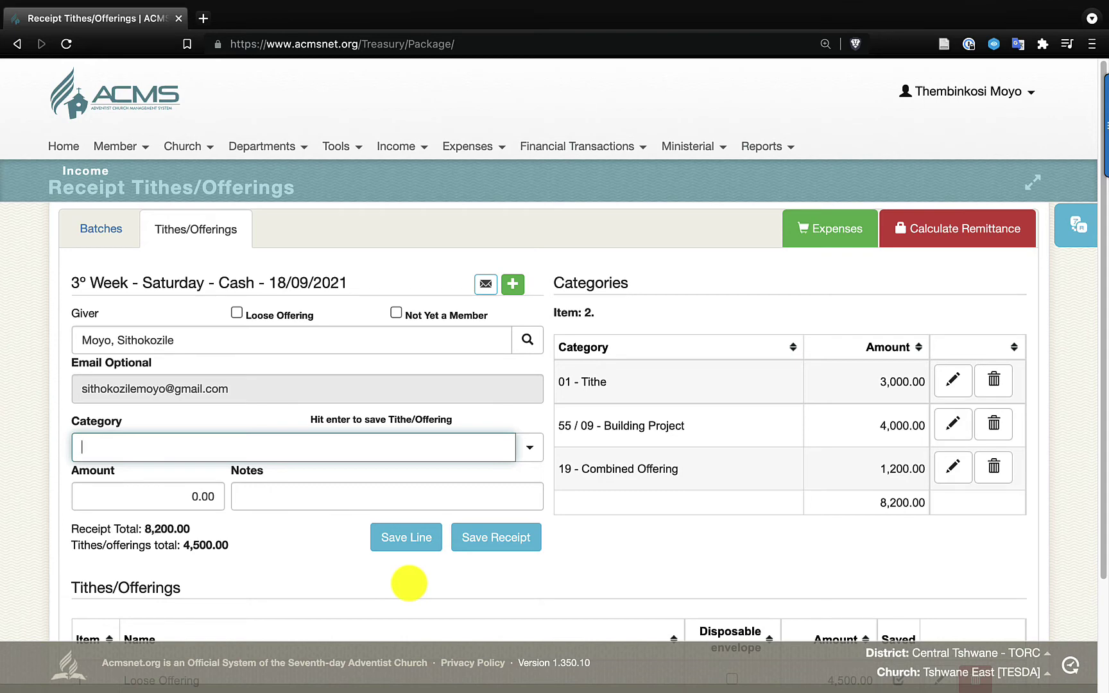
Save the 8,200.00 receipt and check the Cash batch total of 12,700.00.
left_click(520, 540)
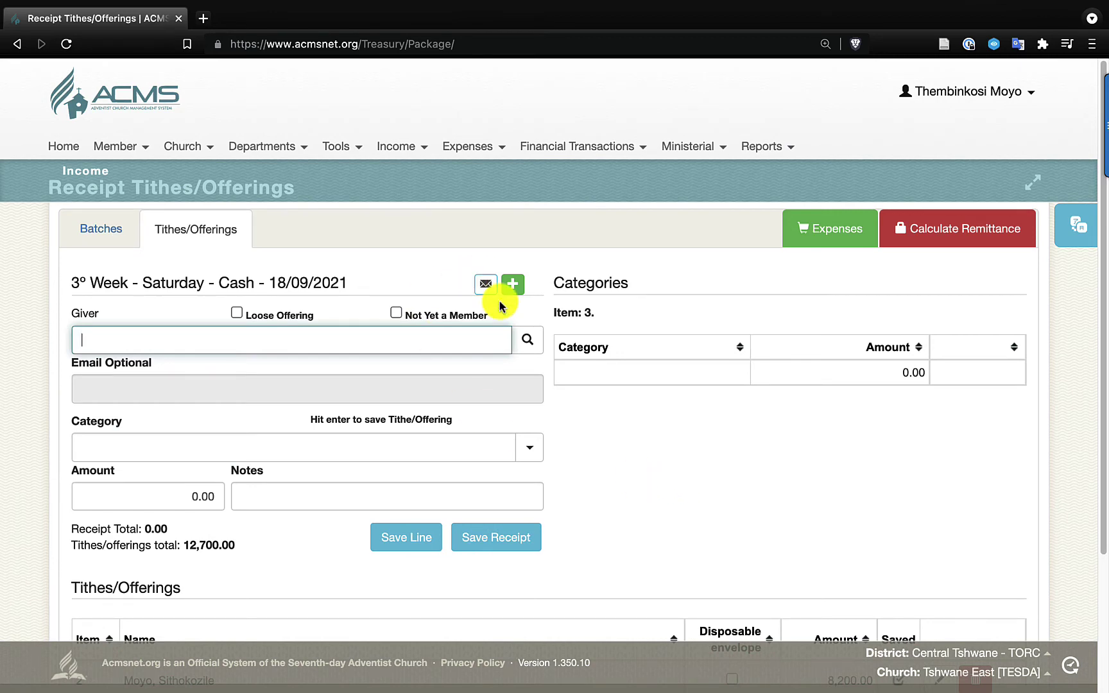
scroll(637, 445, "down", 3)
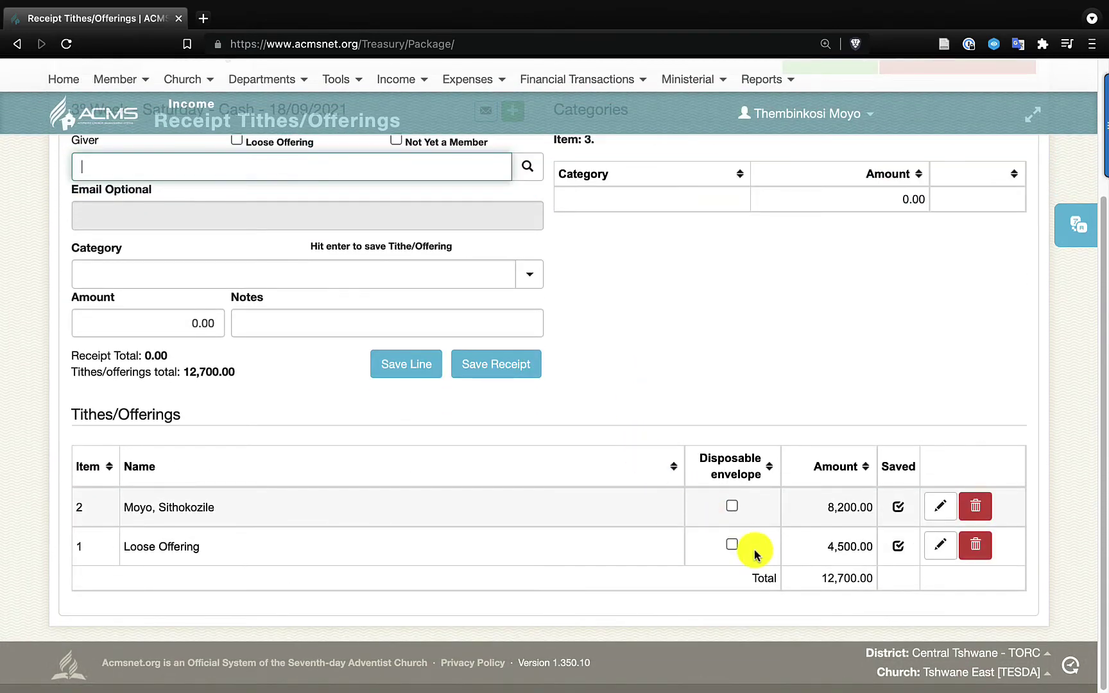
left_click(821, 578)
left_click_drag(821, 578, 879, 581)
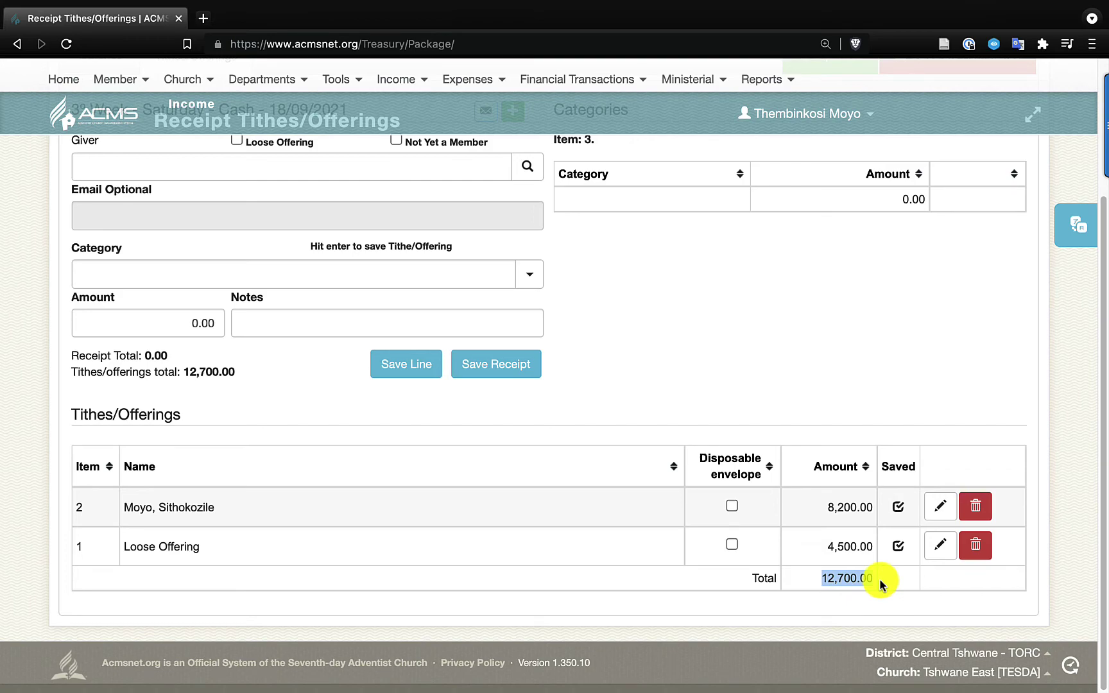
scroll(633, 549, "up", 3)
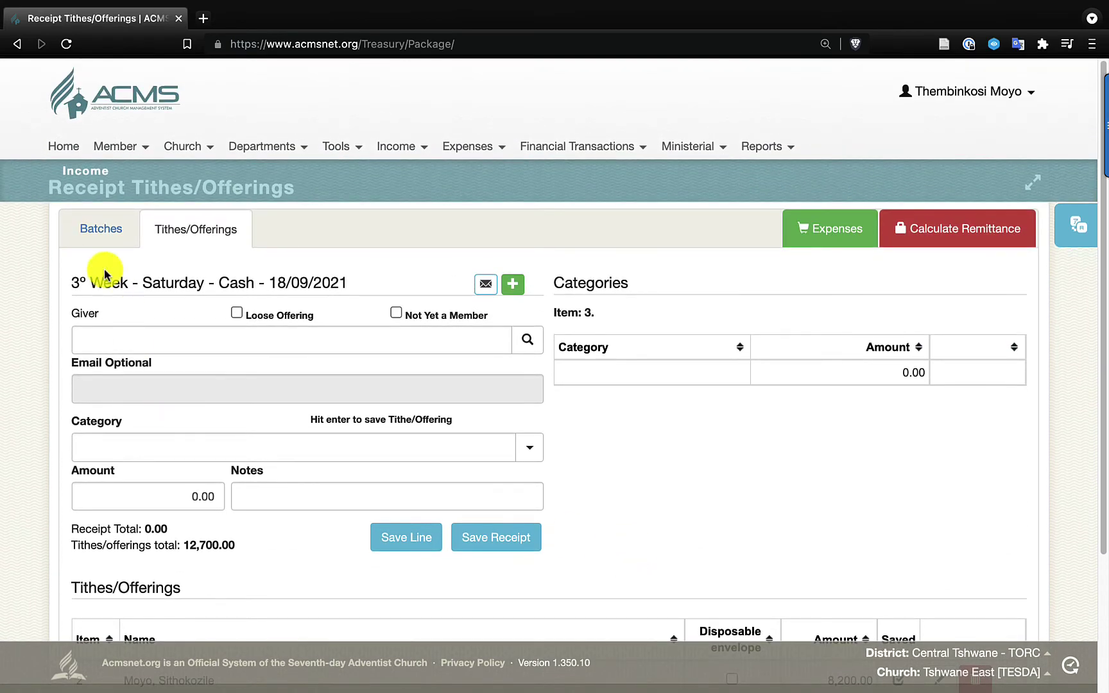
Return to the Batches list for the week 12/09/2021 – 18/09/2021.
left_click(99, 228)
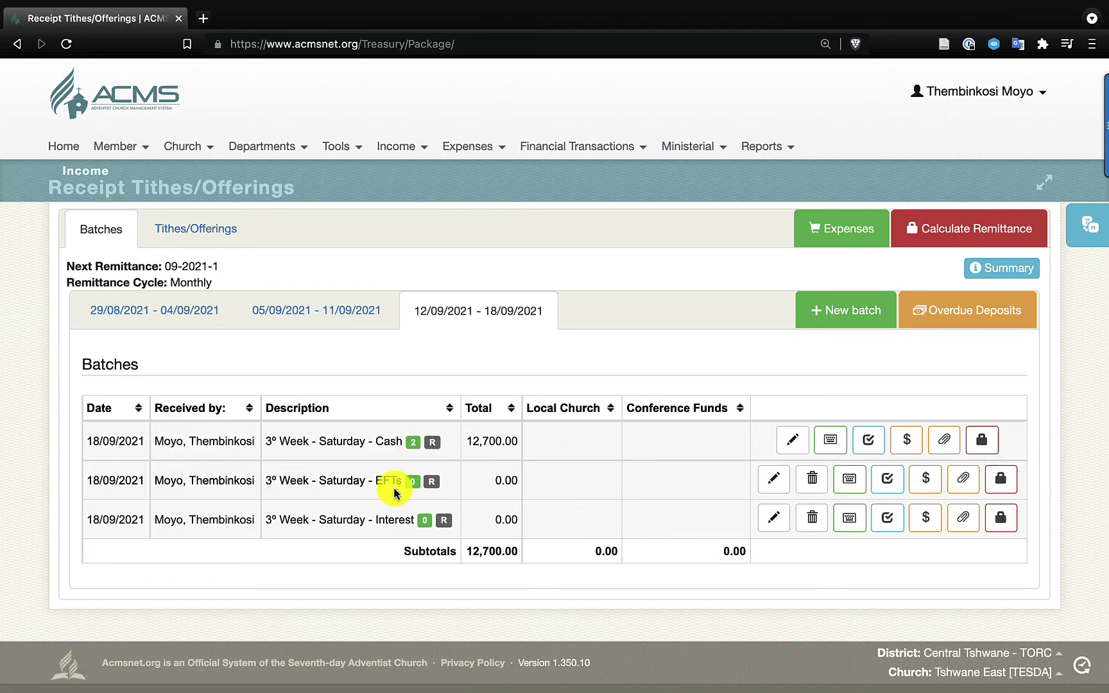
In the EFTs batch, select the member as giver and add a 01 - Tithe line of 2,000.00.
left_click(848, 483)
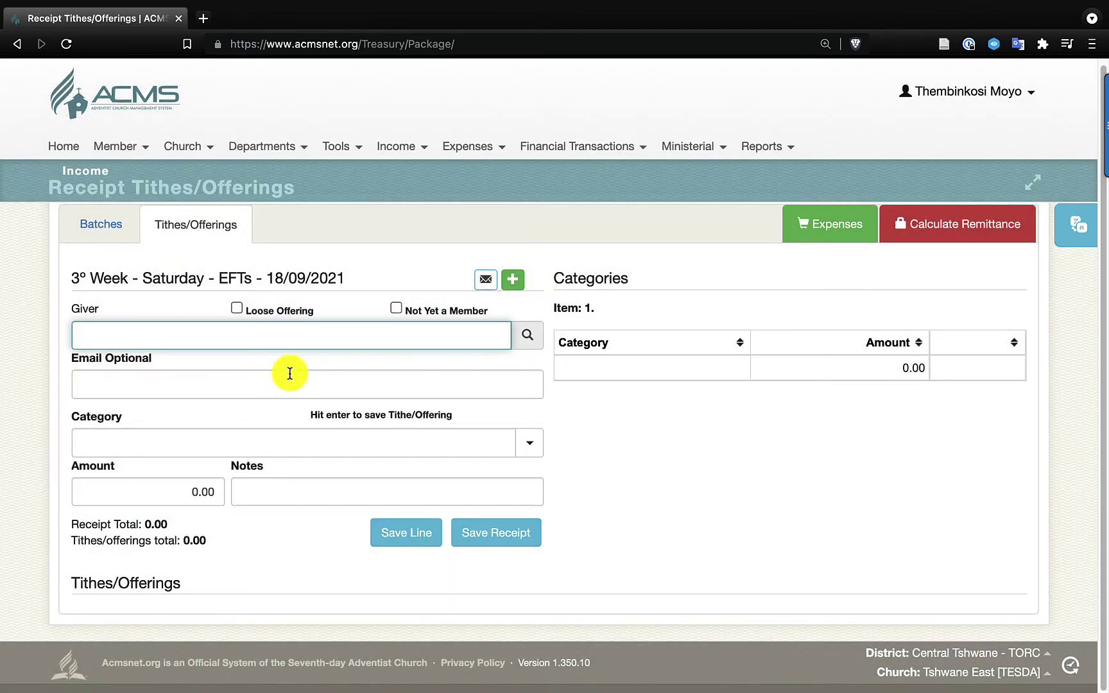
key("Tab")
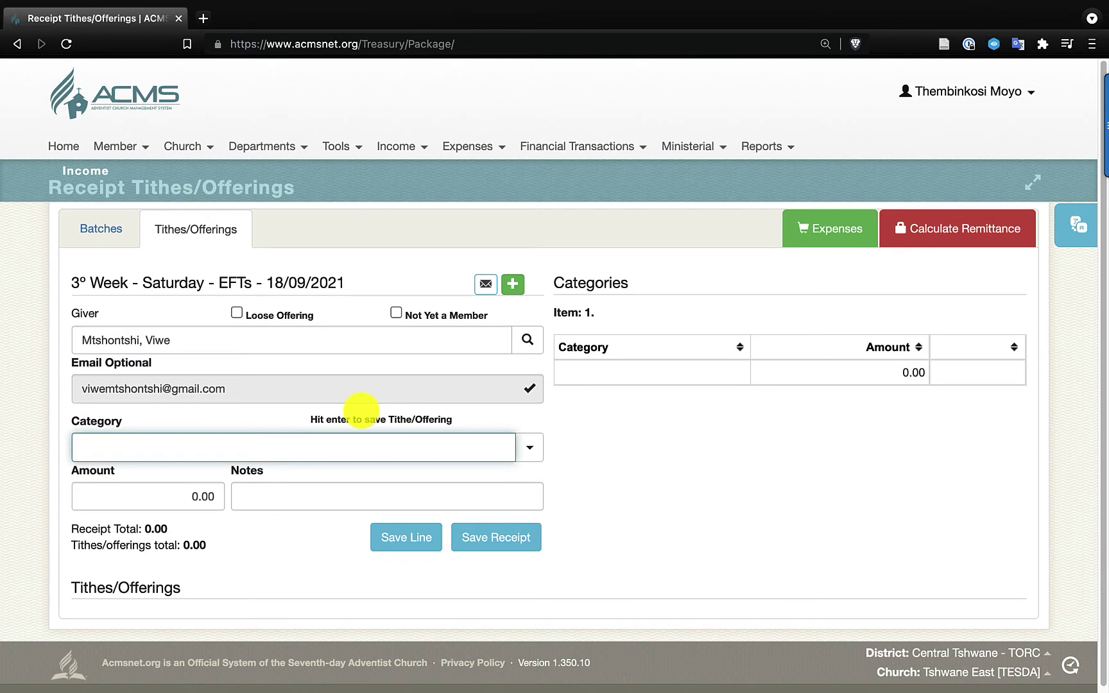
type("tith")
key("Return")
key("Tab")
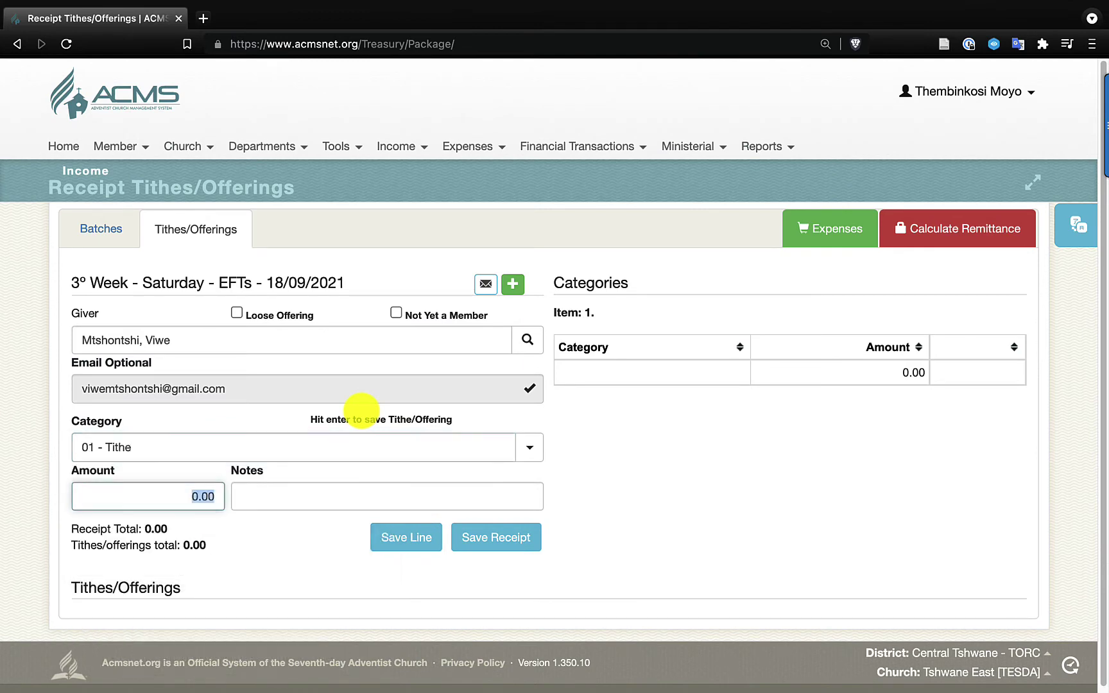
key("Tab")
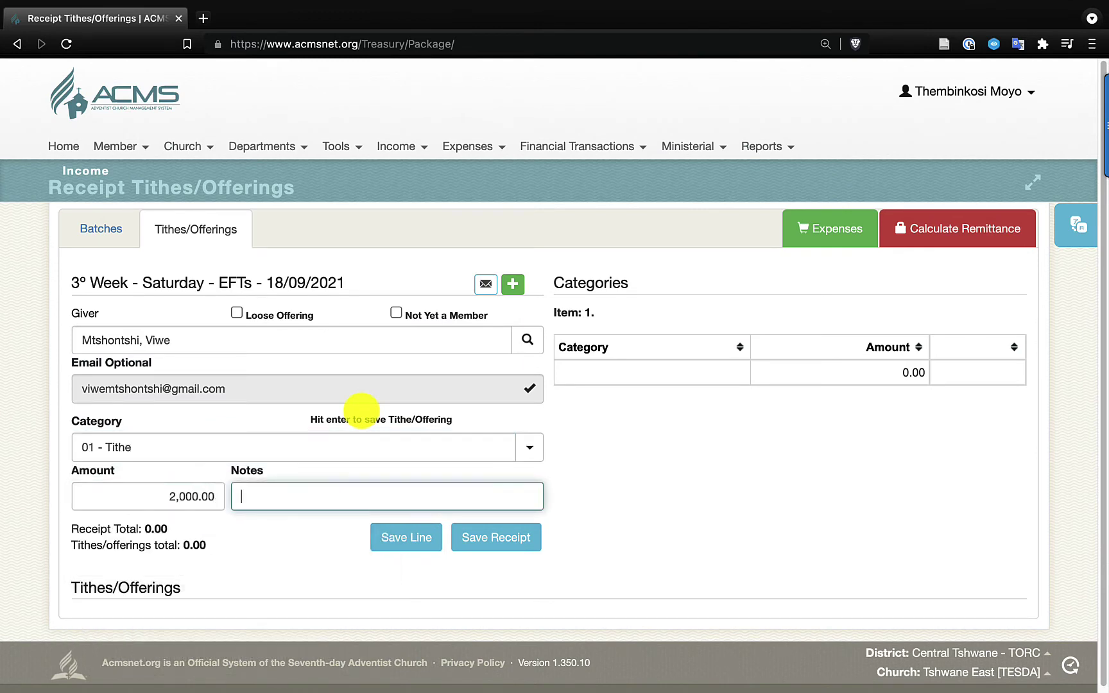
key("Tab")
key("Return")
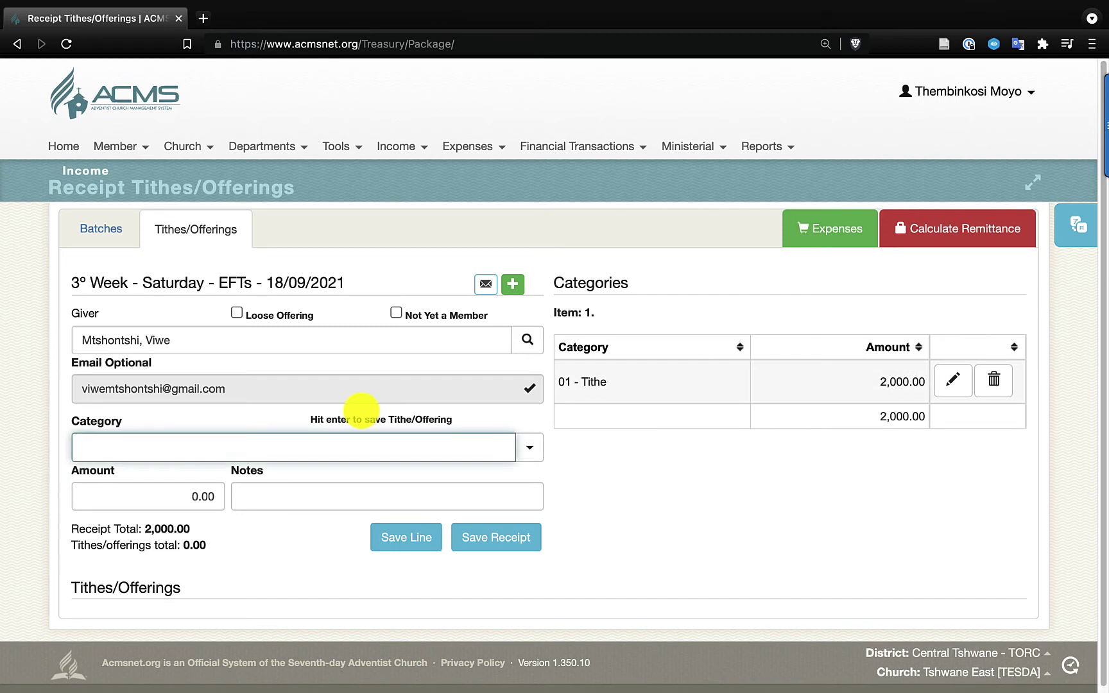
Add a 55 - Restricted Offerings, 08 - TESDA Relief Fund line of 2,000.00.
type("55")
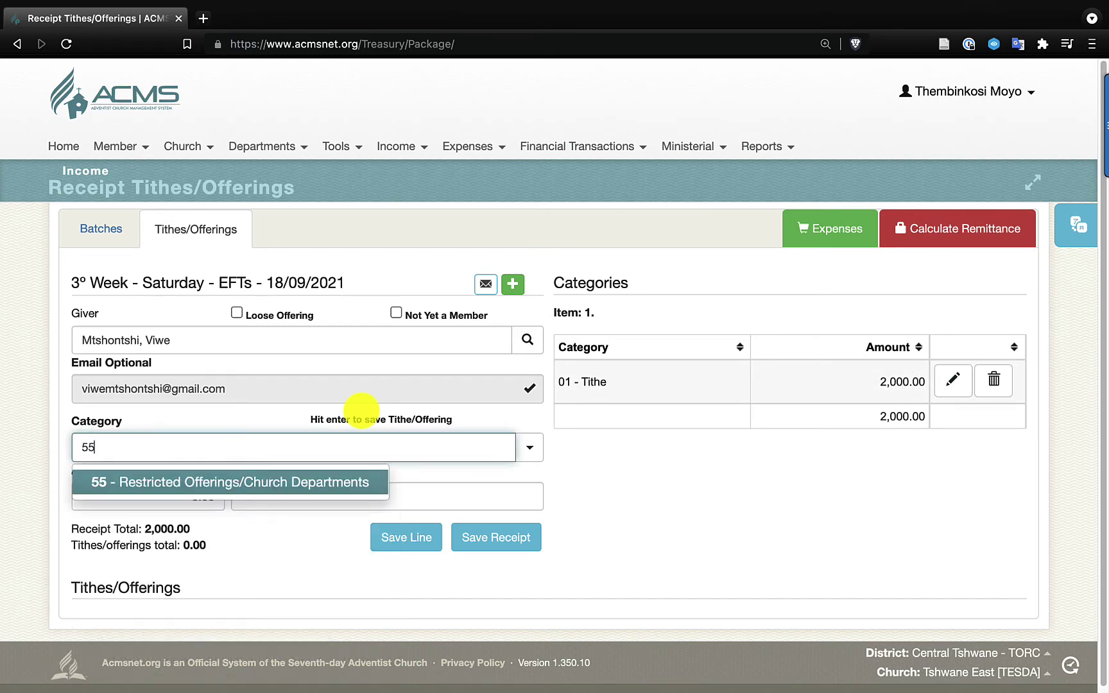
key("Return")
type("te")
key("Return")
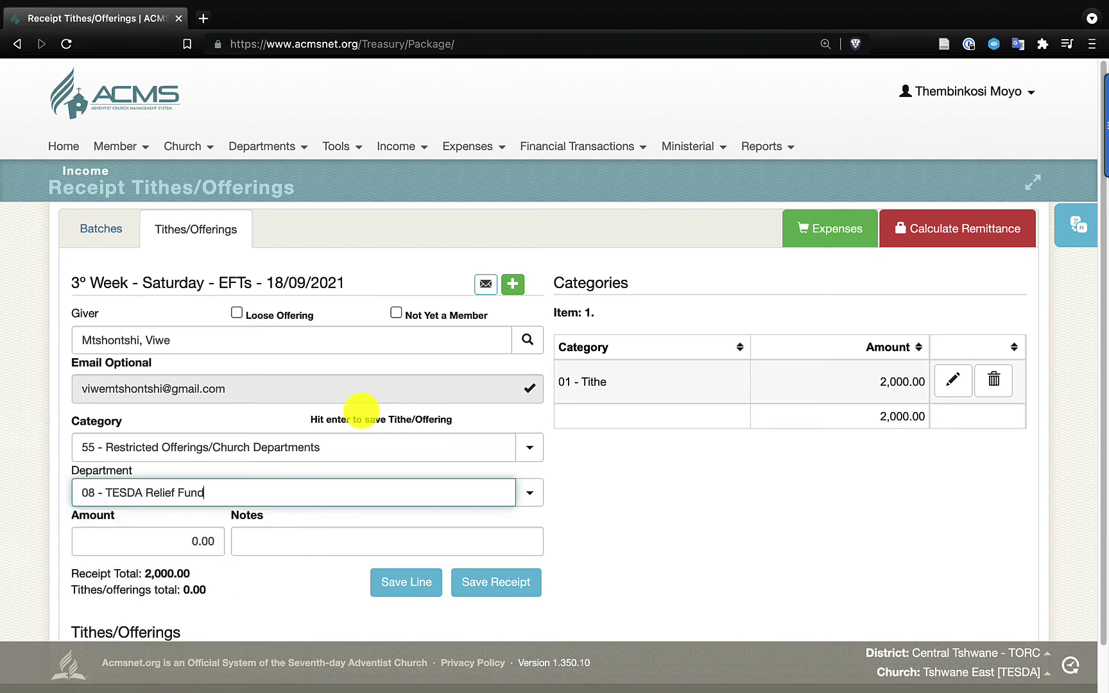
key("Tab")
key("Tab")
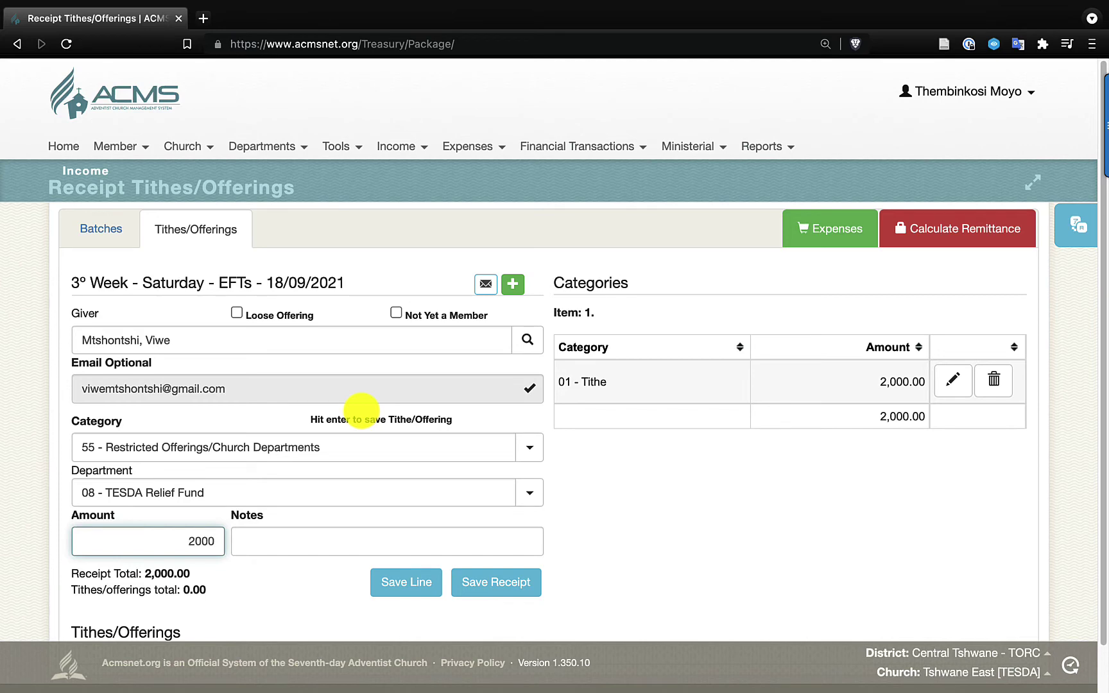
key("Tab")
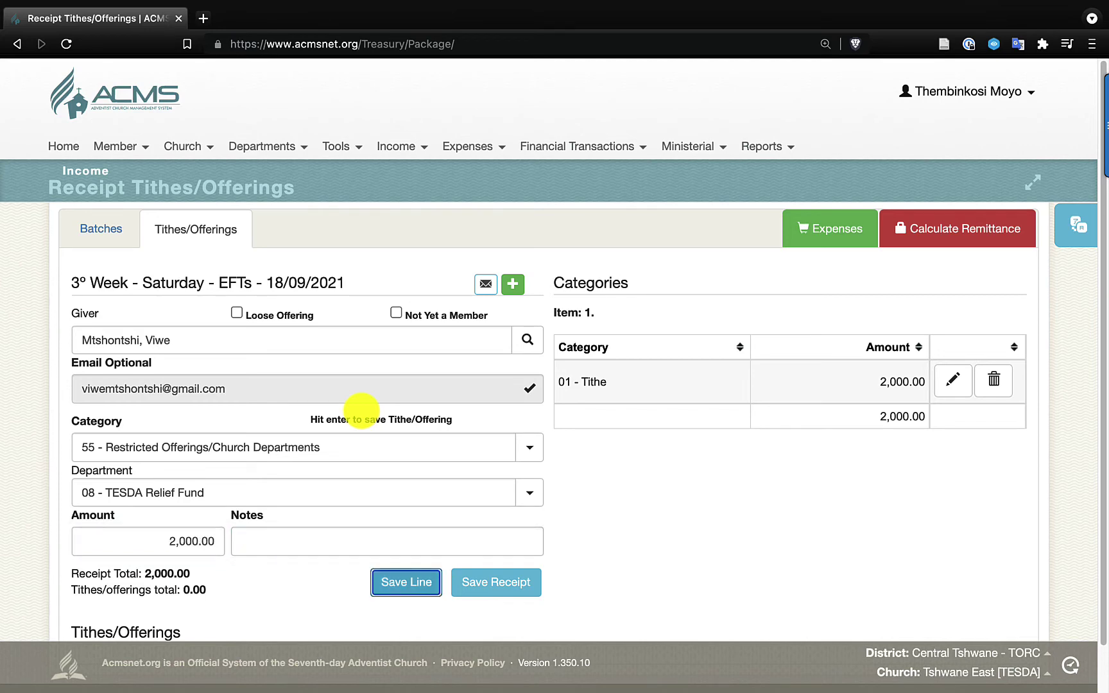
key("Return")
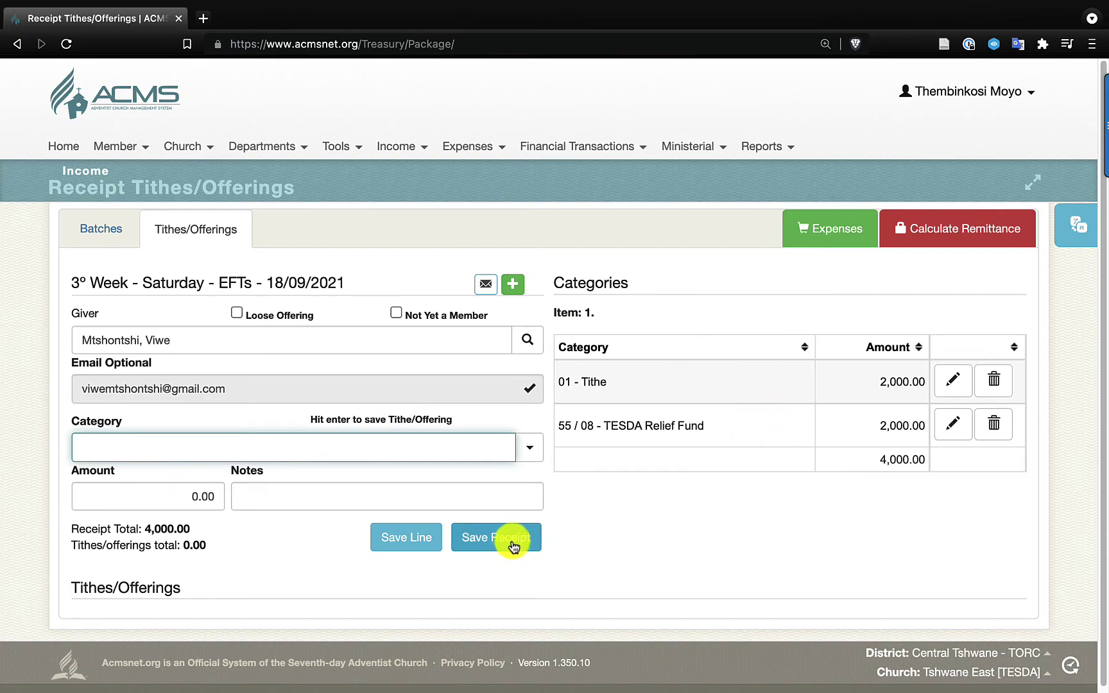
Save the 4,000.00 EFTs receipt and check the 16,700.00 subtotal in the batch list.
left_click(509, 540)
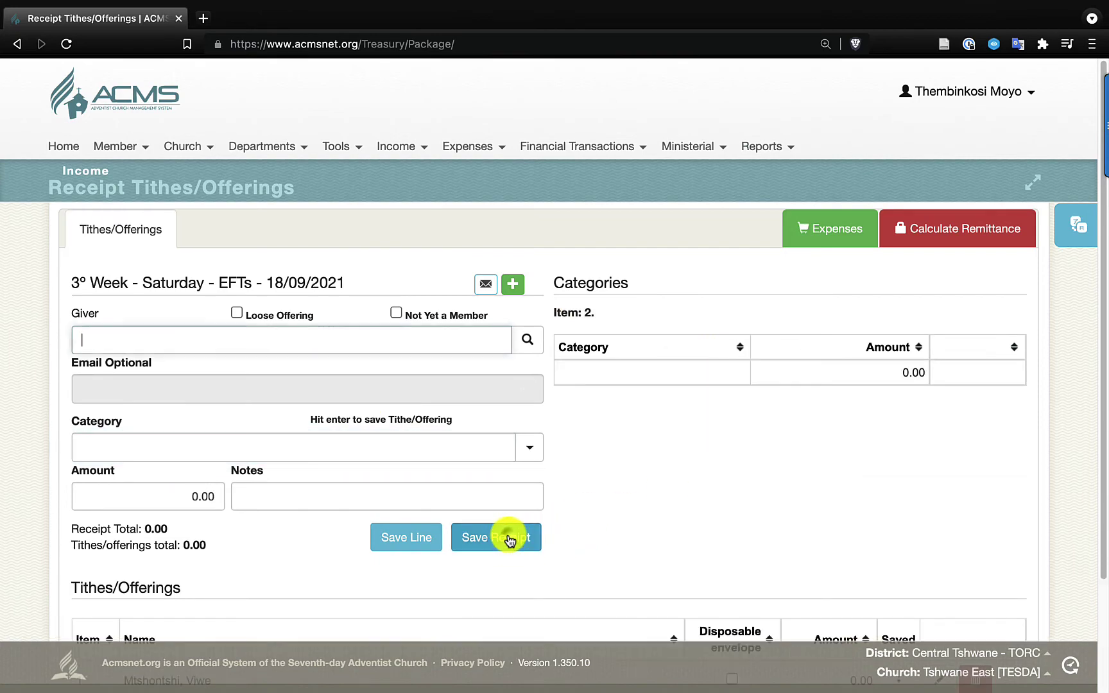
scroll(719, 529, "down", 2)
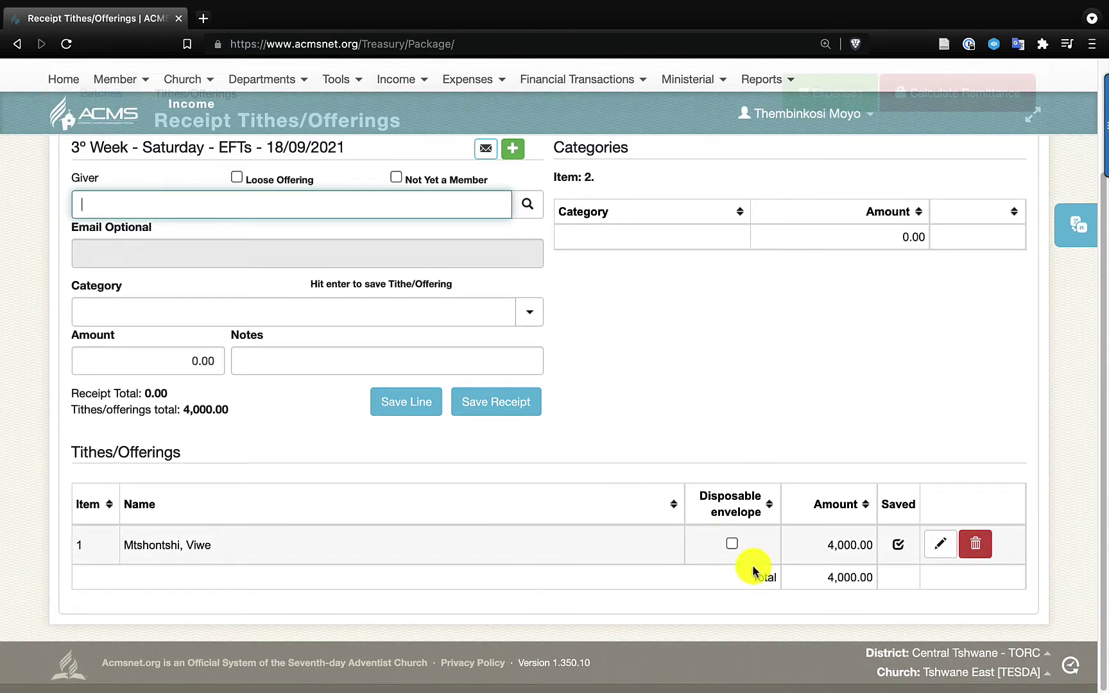
scroll(501, 394, "up", 2)
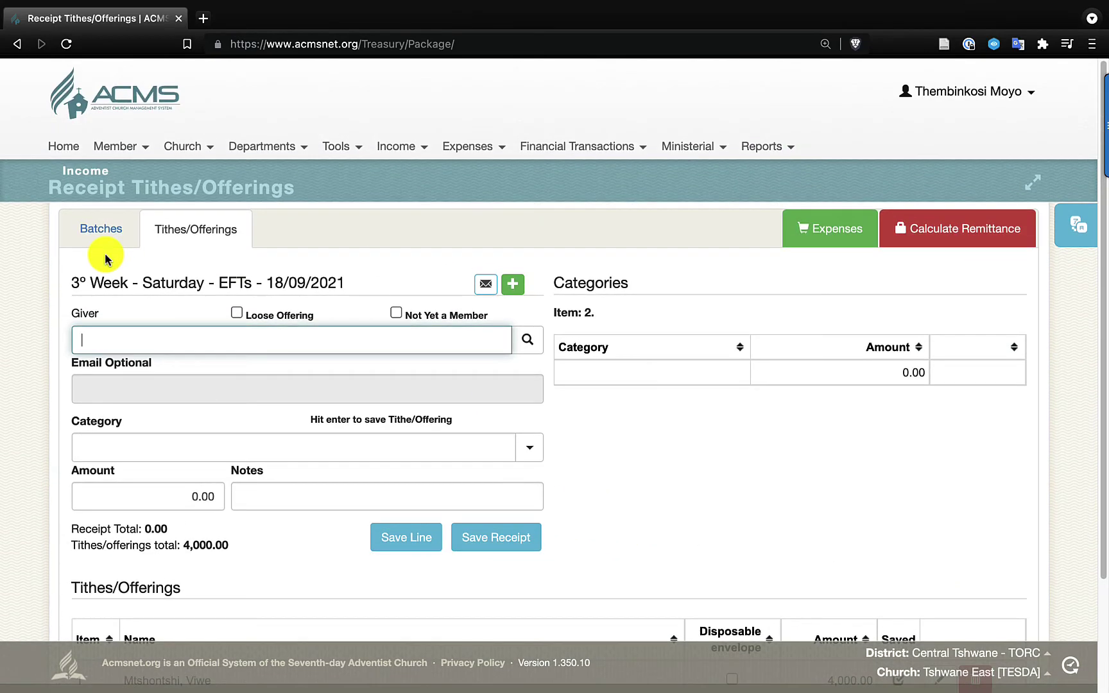
left_click(99, 229)
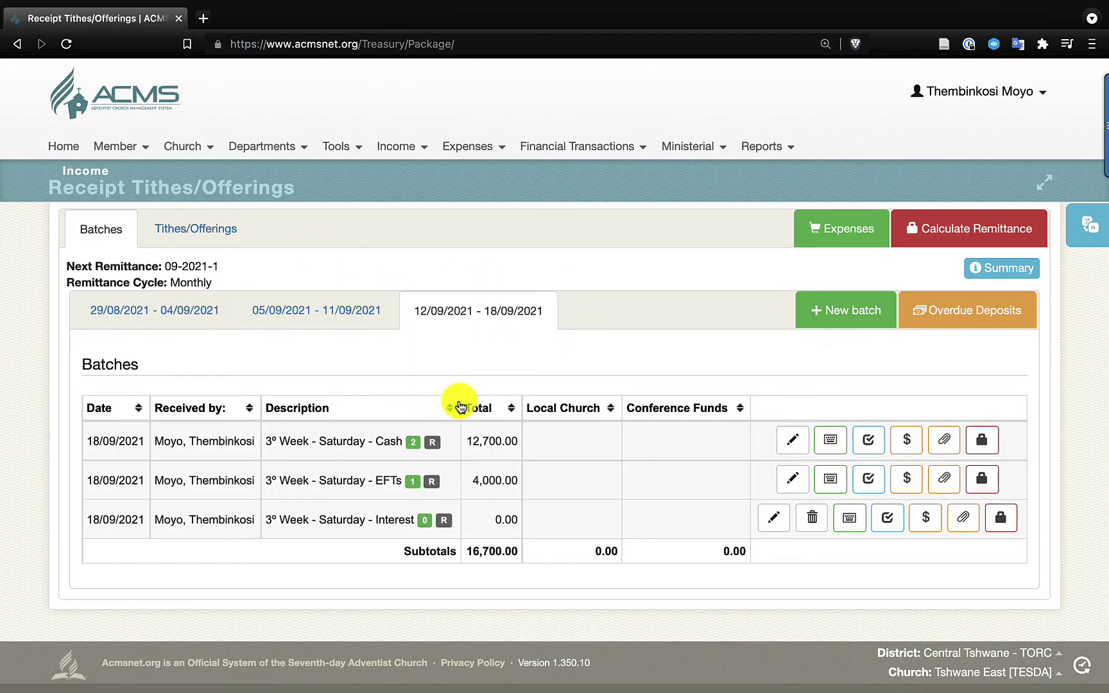
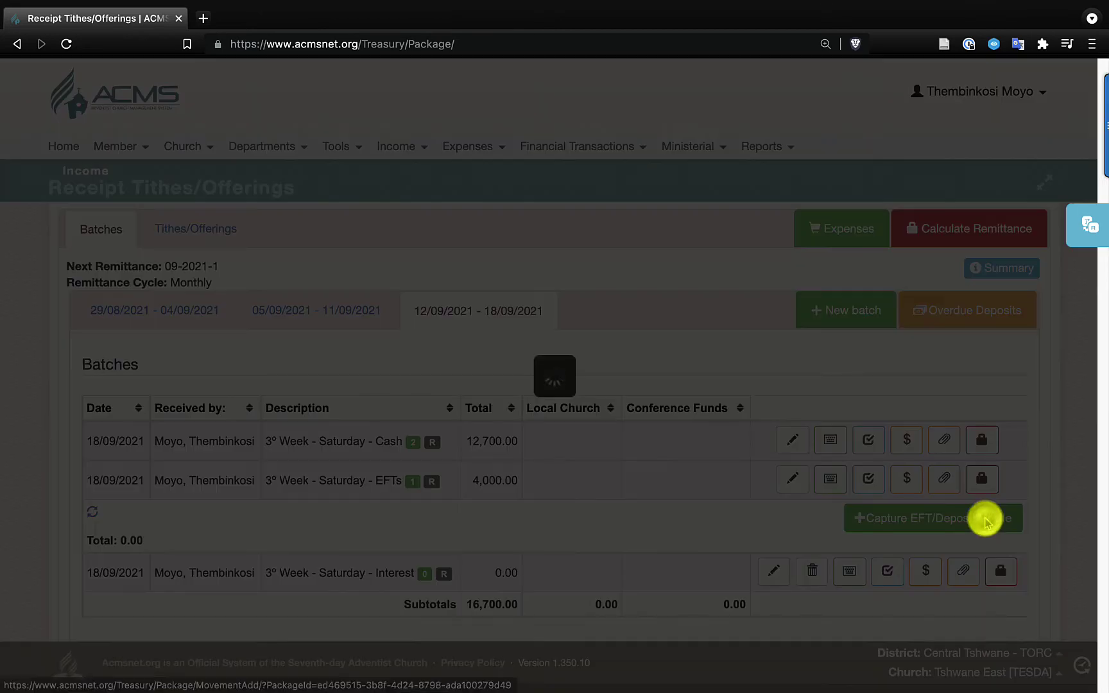
Save a 4,000.00 Cheque Account EFT deposit dated 08/09/2021 with the depositor's description.
left_click(385, 366)
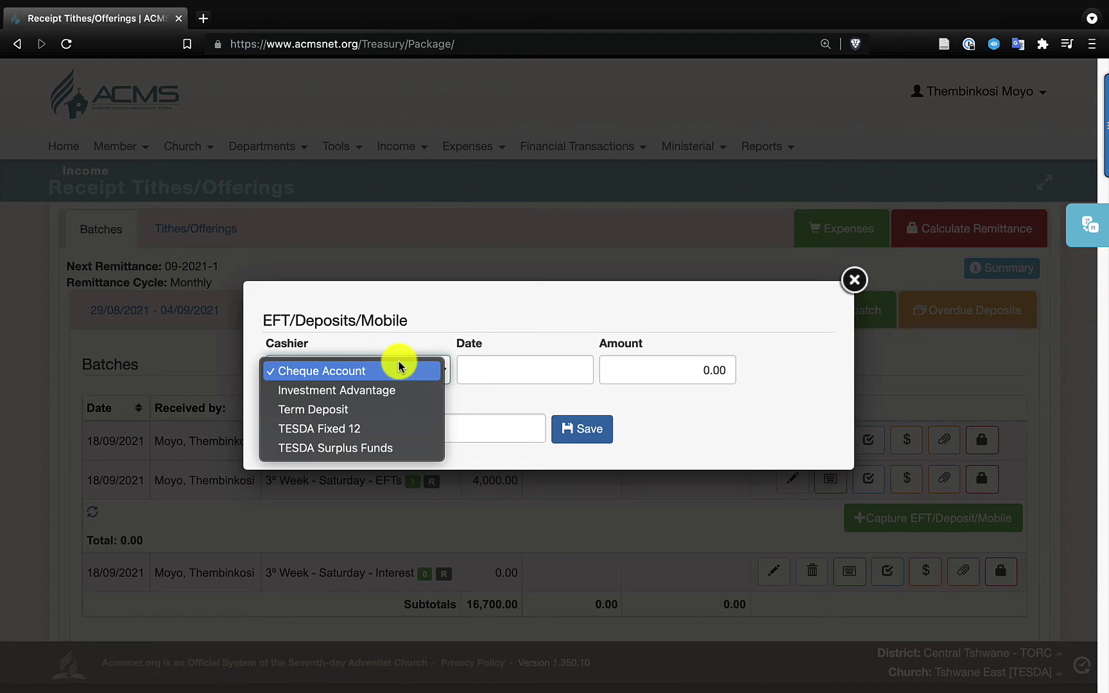
left_click(375, 370)
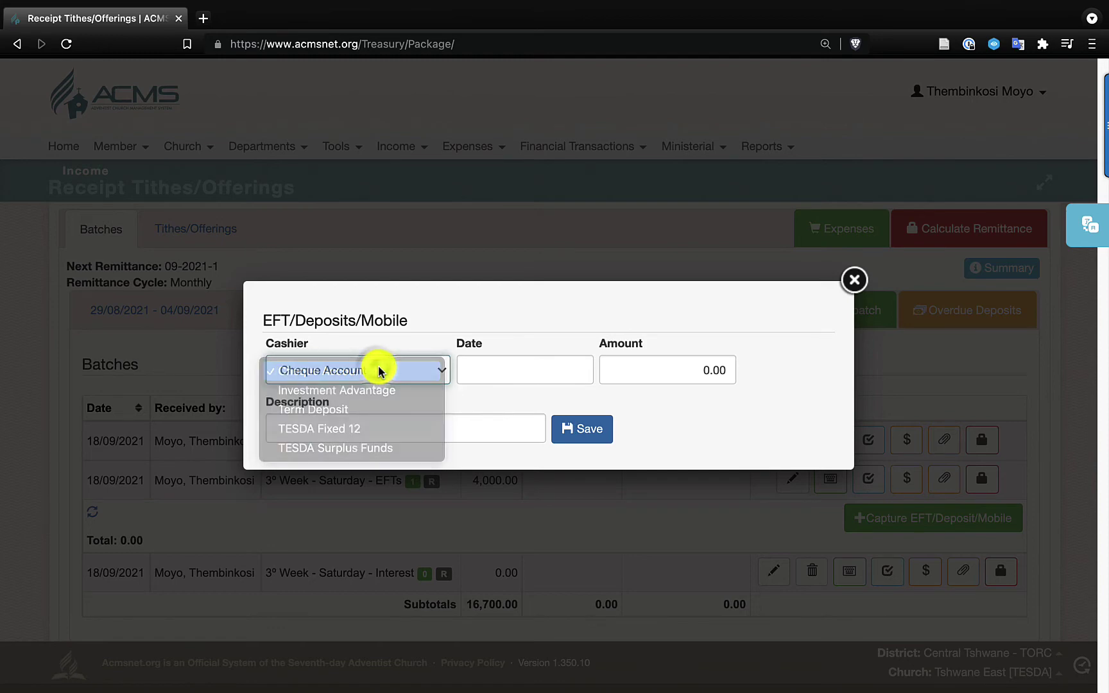
left_click(484, 374)
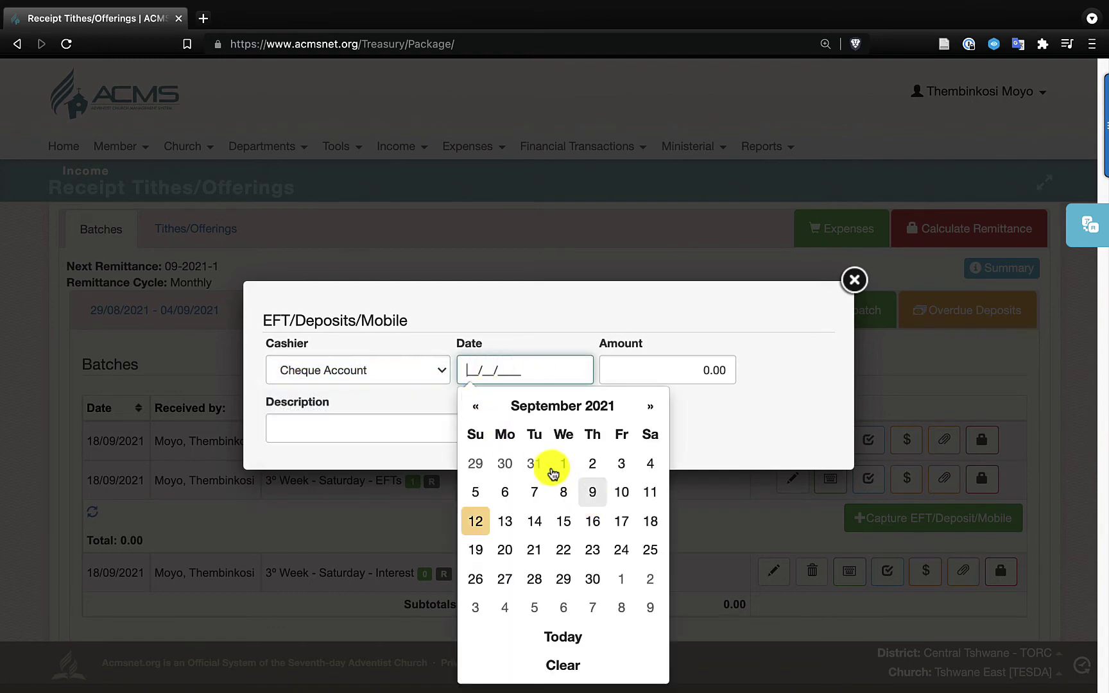
left_click(563, 493)
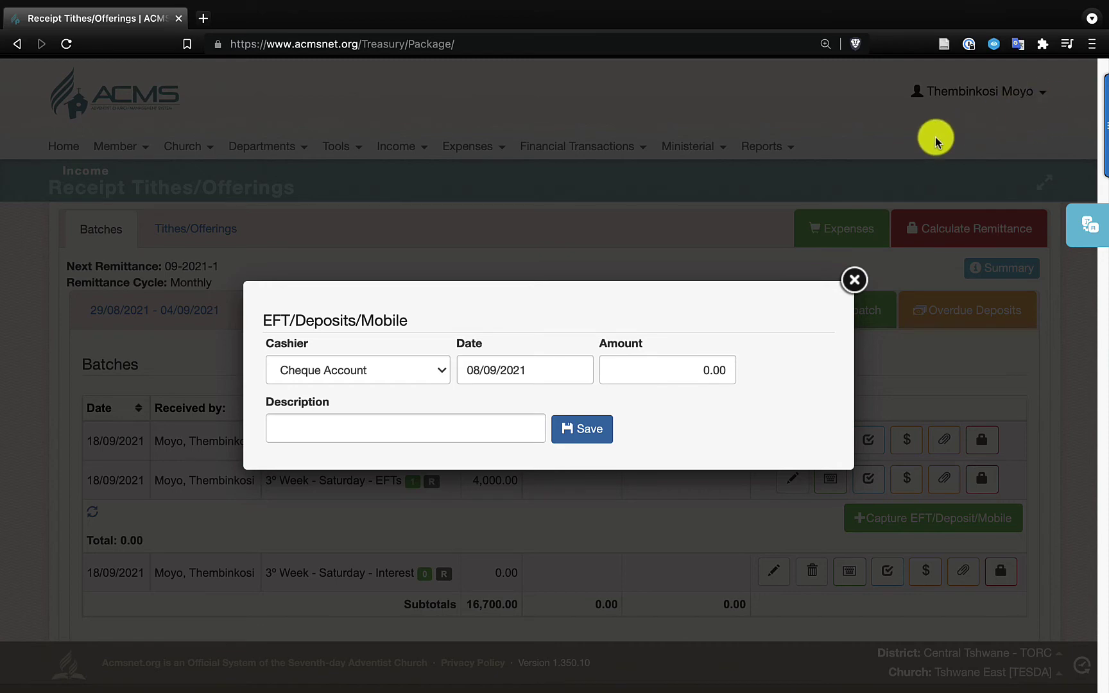
left_click(696, 372)
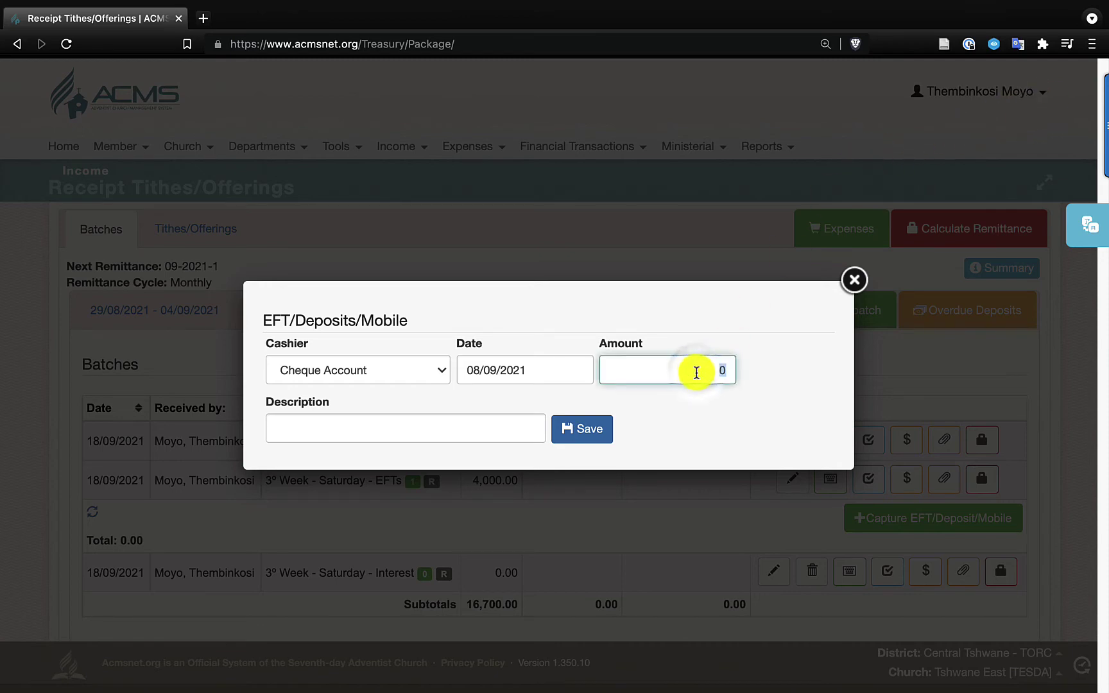
type("4000")
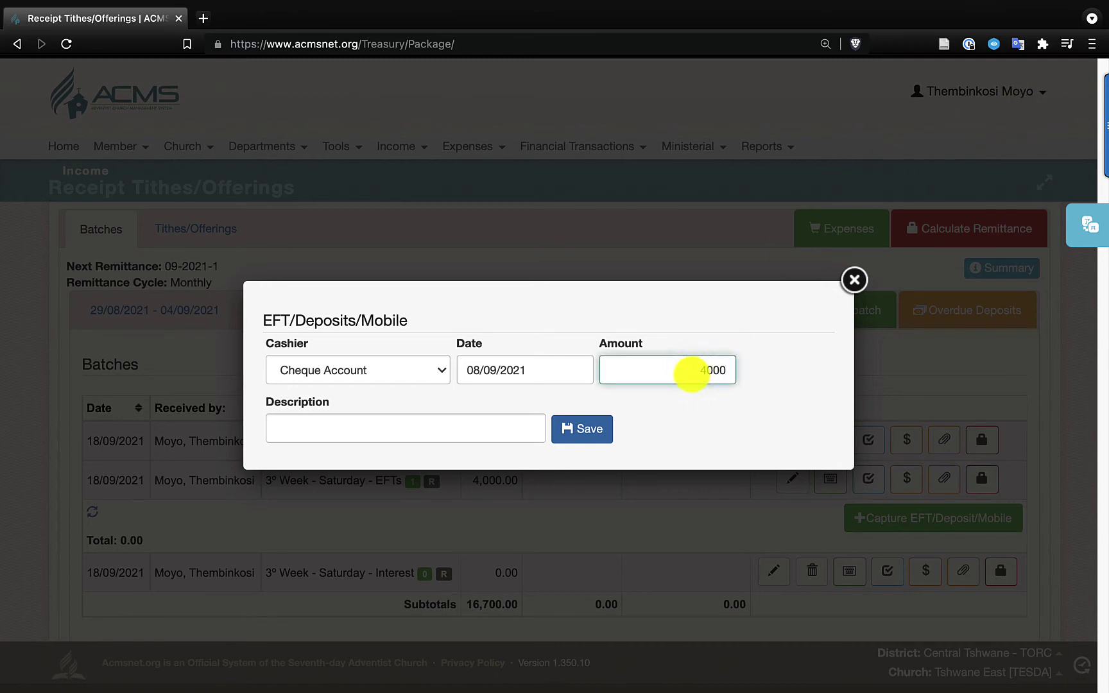
left_click(443, 427)
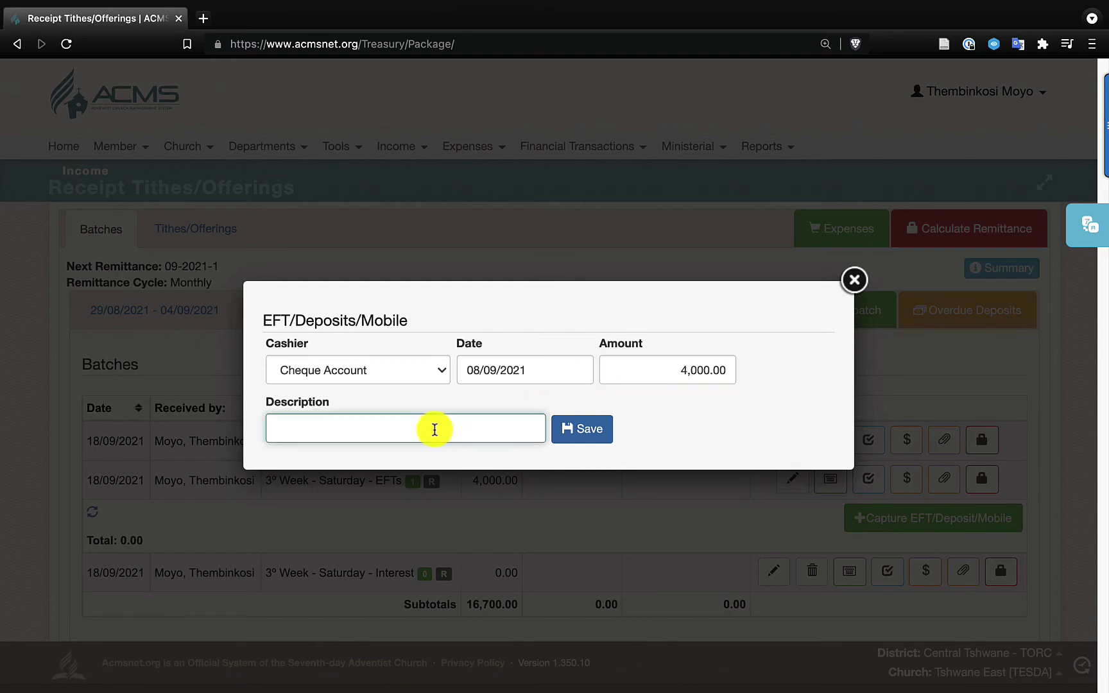
type("Viwe T&O")
left_click(578, 430)
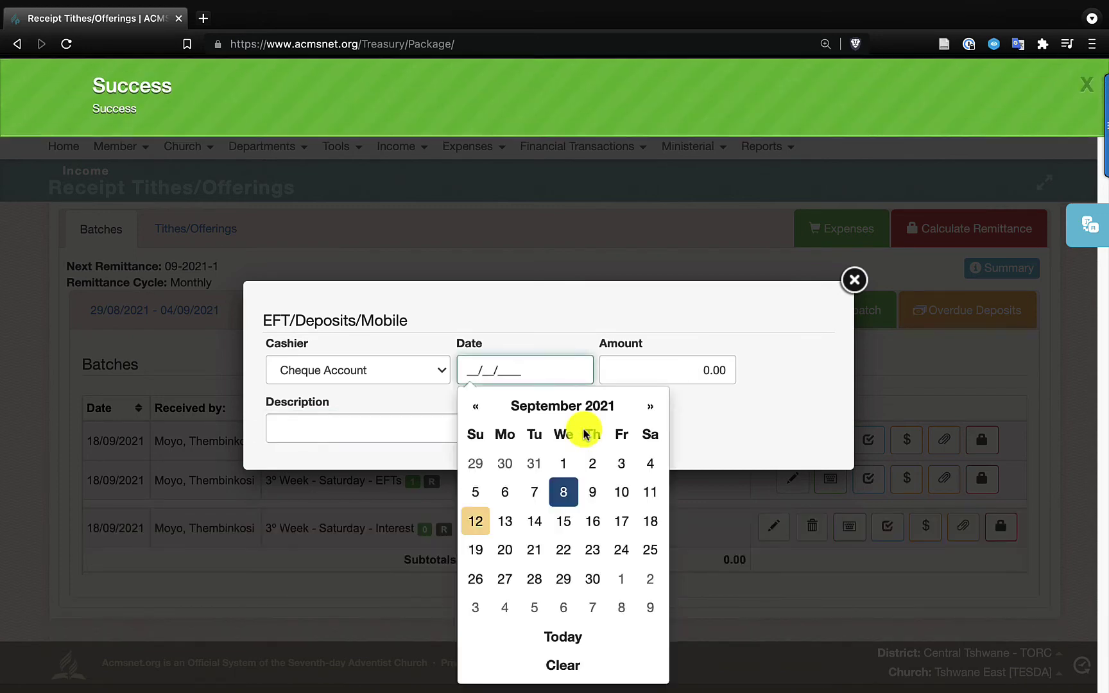
Confirm that the EFTs batch total of 4,000.00 equals the captured deposits total of 4,000.00.
left_click(852, 280)
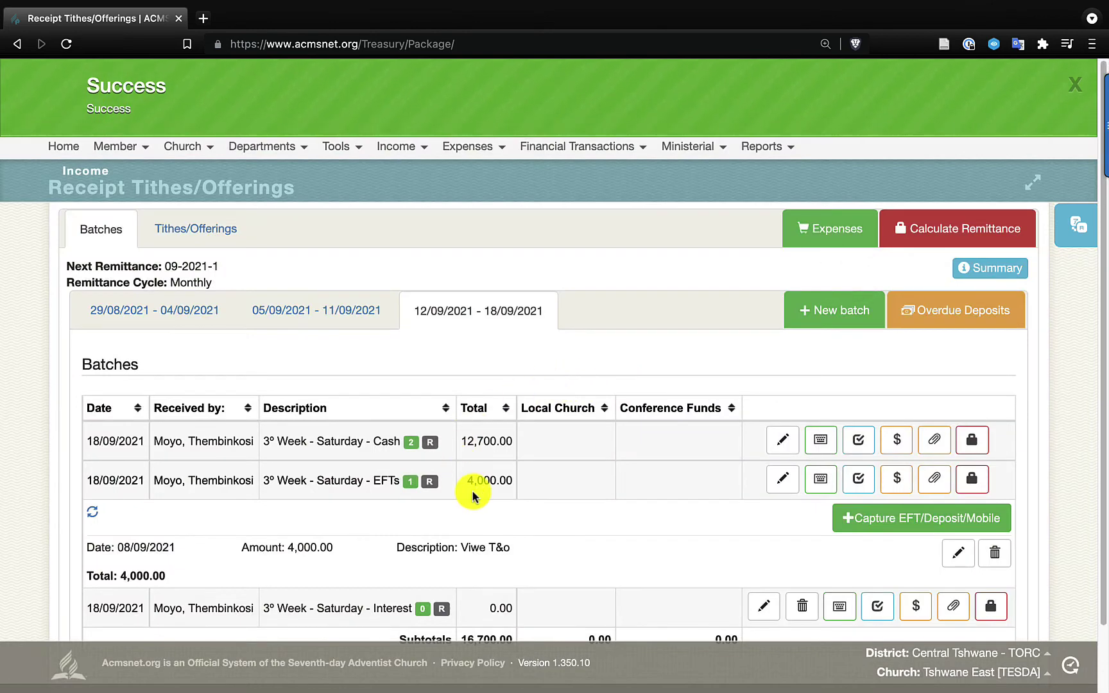
scroll(472, 491, "down", 2)
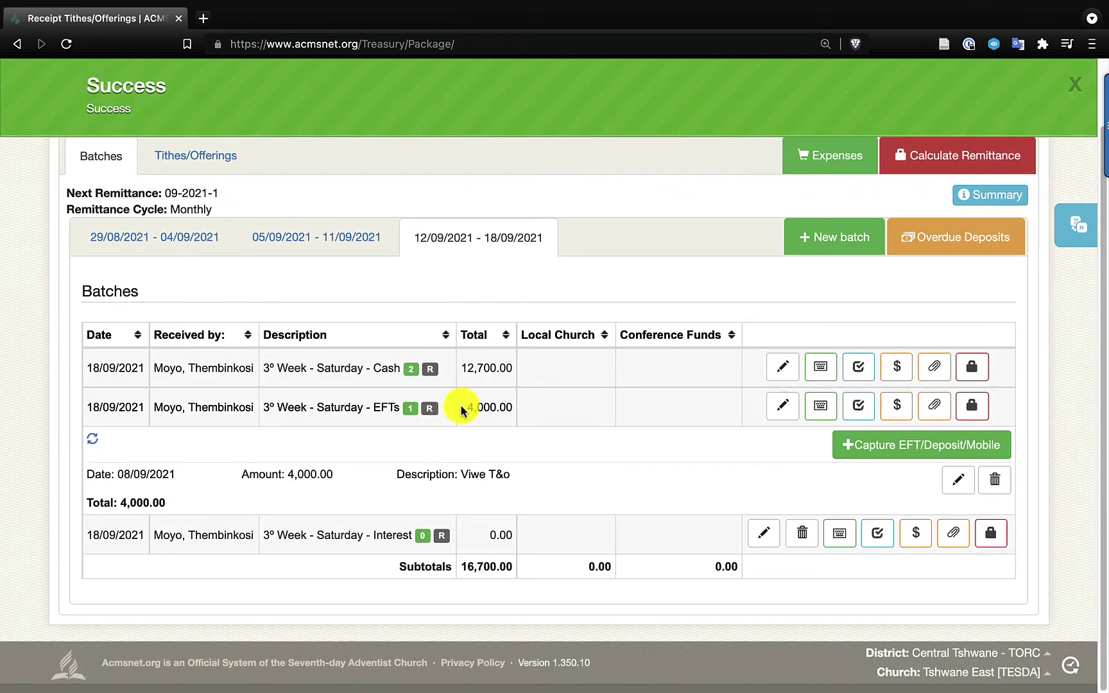
left_click_drag(466, 411, 517, 411)
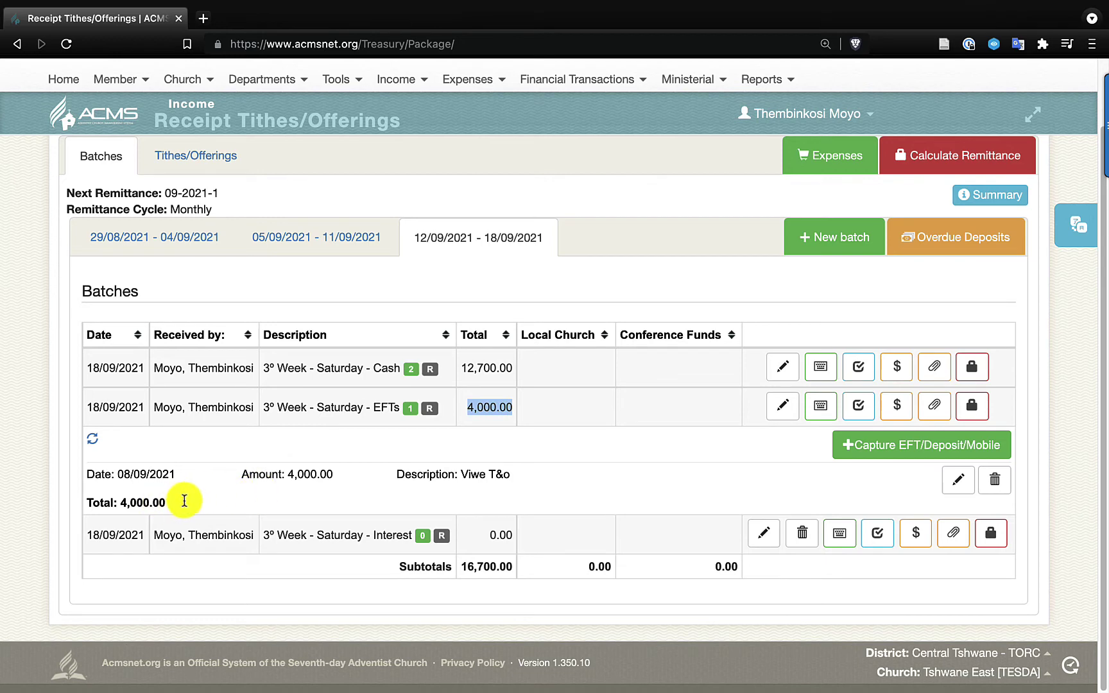
left_click_drag(179, 503, 118, 504)
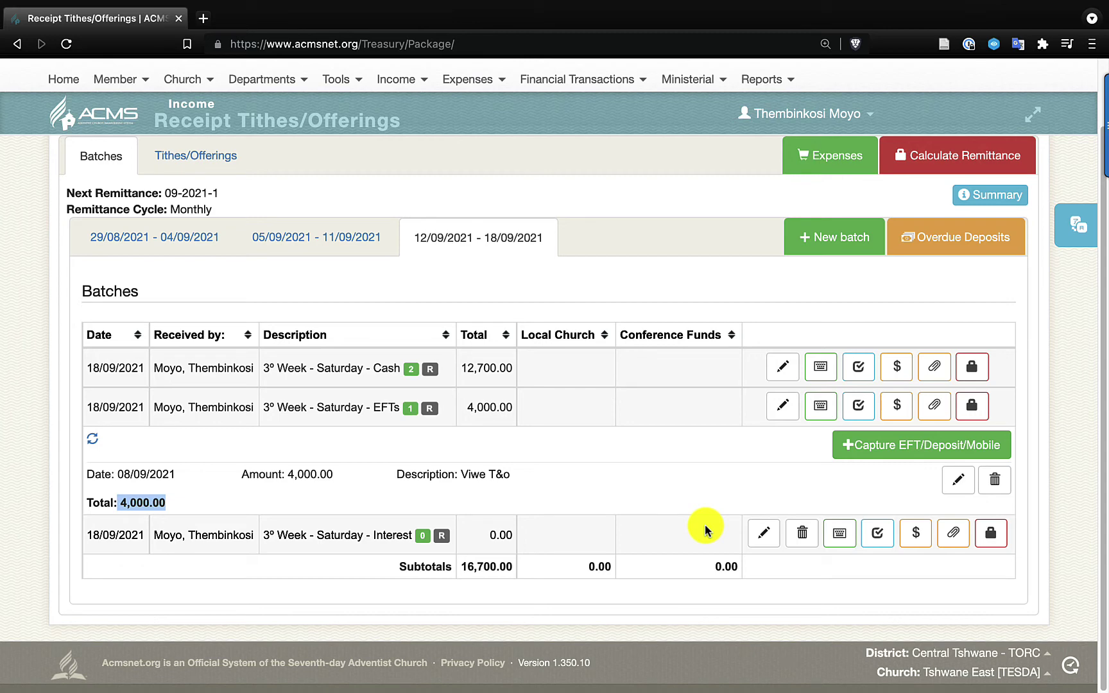
Begin an Interest batch receipt from non-member 'ABSA FIXED 12 - Intrest' and search the categories for 'fin'.
left_click(840, 534)
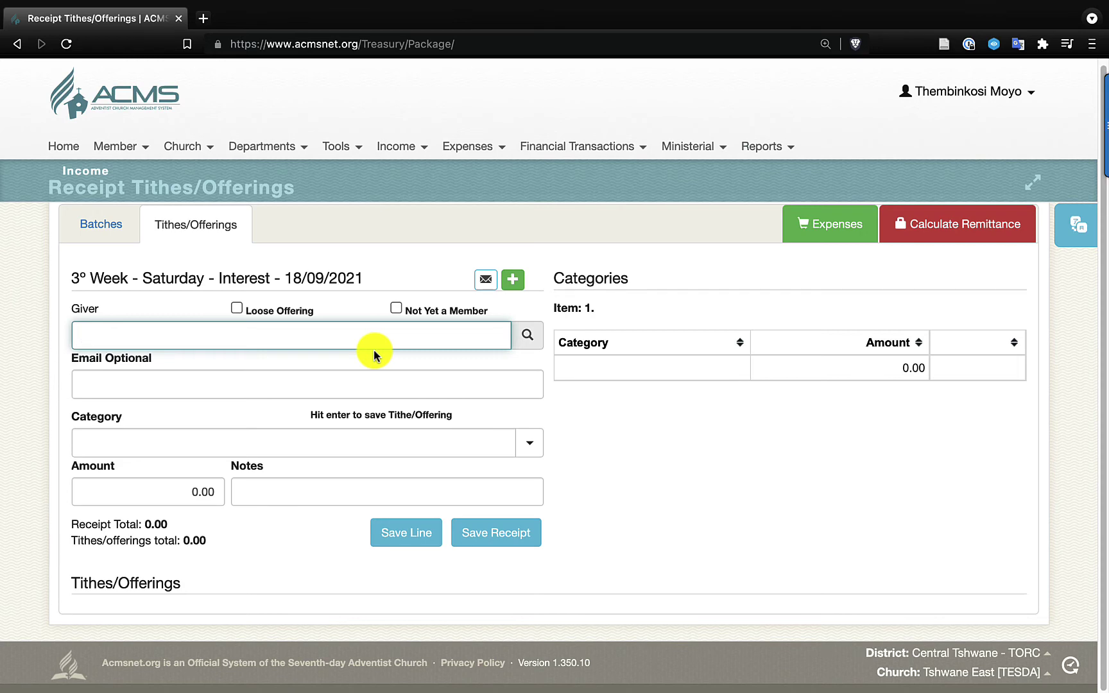
left_click(396, 311)
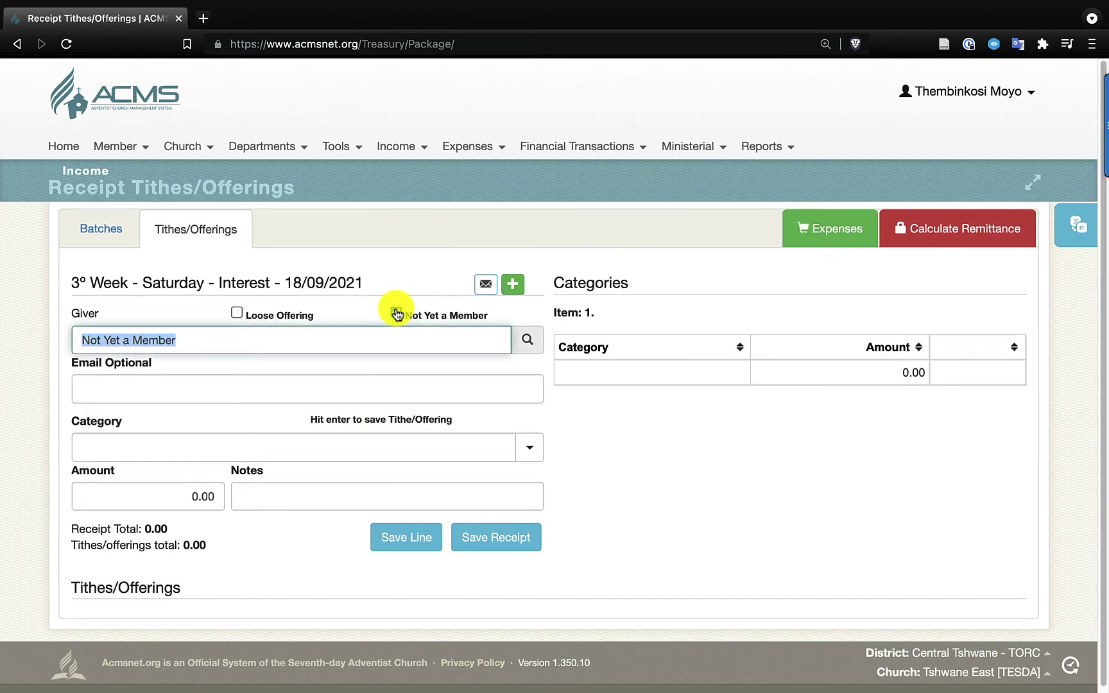
key("BackSpace")
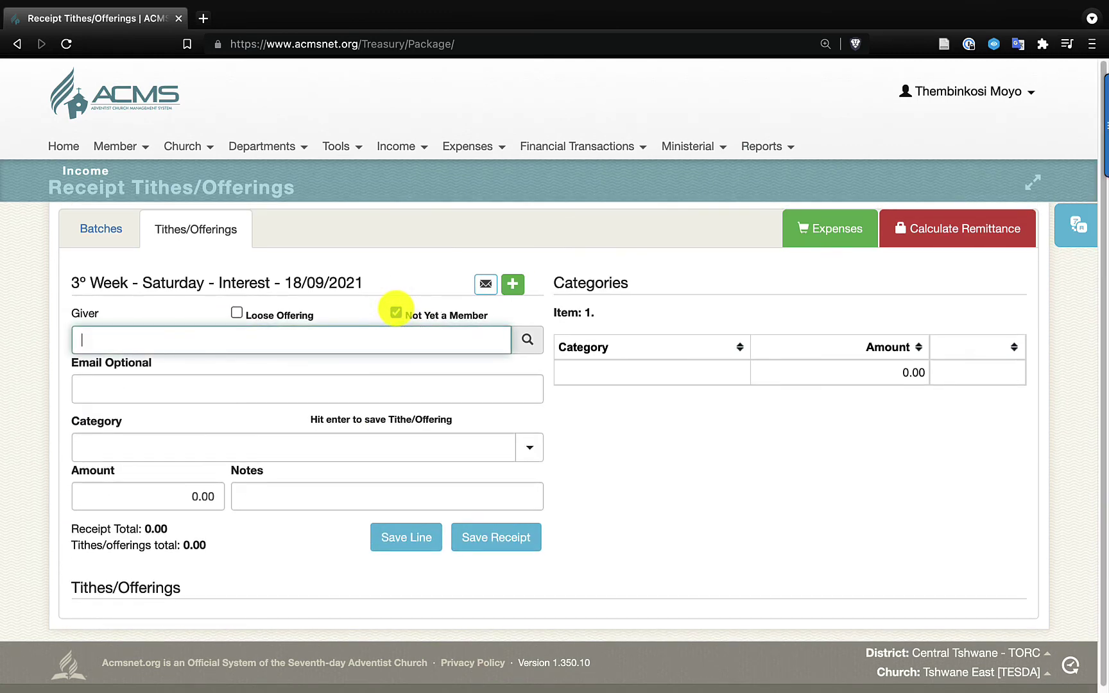
type("ABSA")
type(" Fl")
type("XED")
type(" 12")
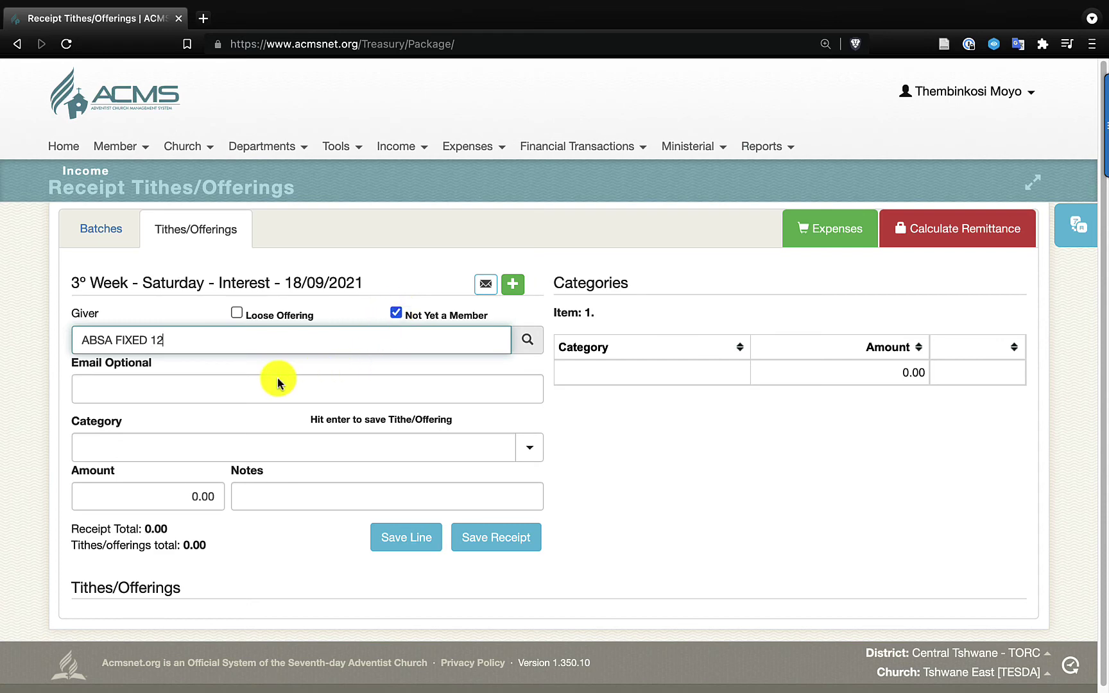
type(" - Intrest")
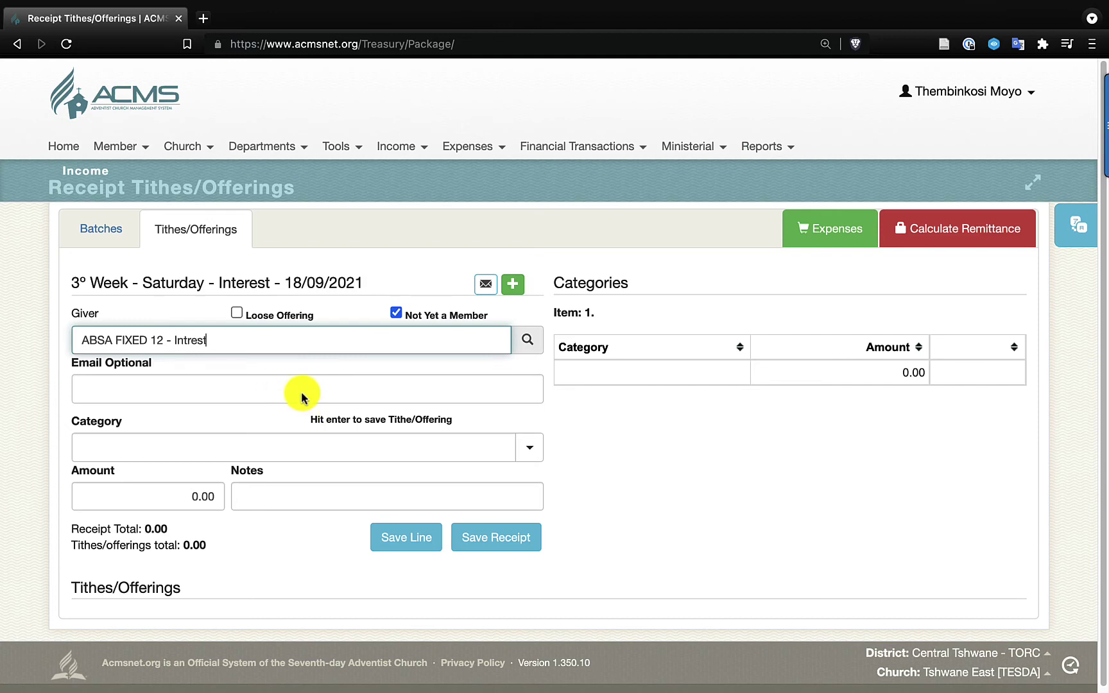
left_click(253, 443)
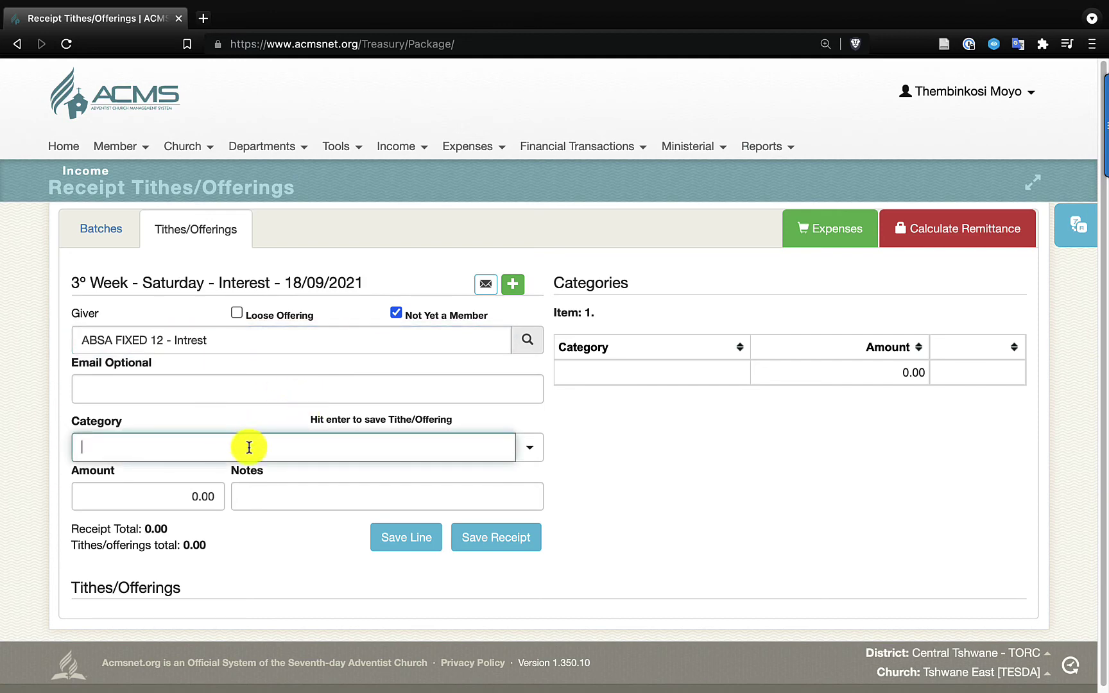
type("fin")
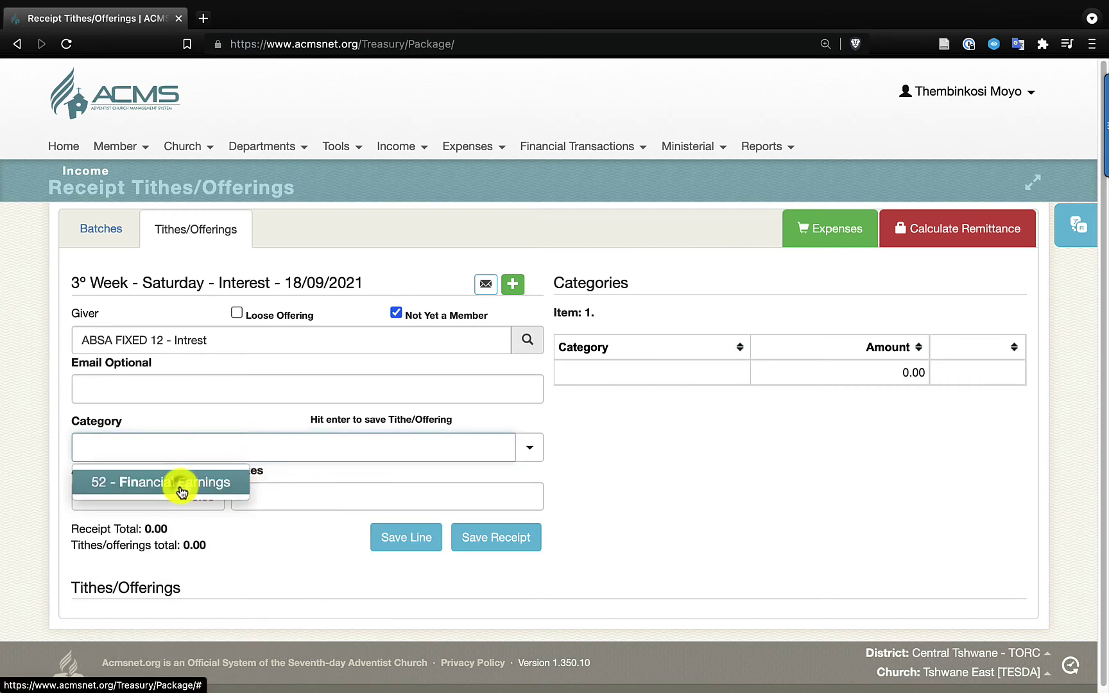
Choose 52 - Financial Earnings as the receipt line's category.
left_click(180, 489)
left_click(525, 459)
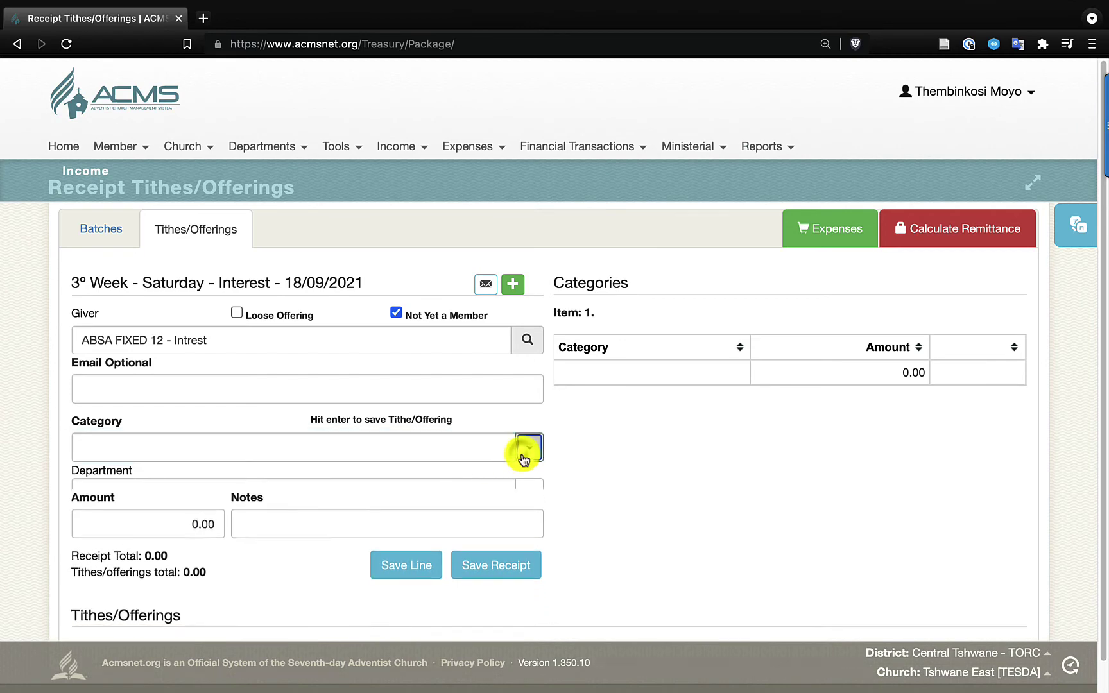
scroll(478, 550, "down", 5)
scroll(478, 552, "down", 8)
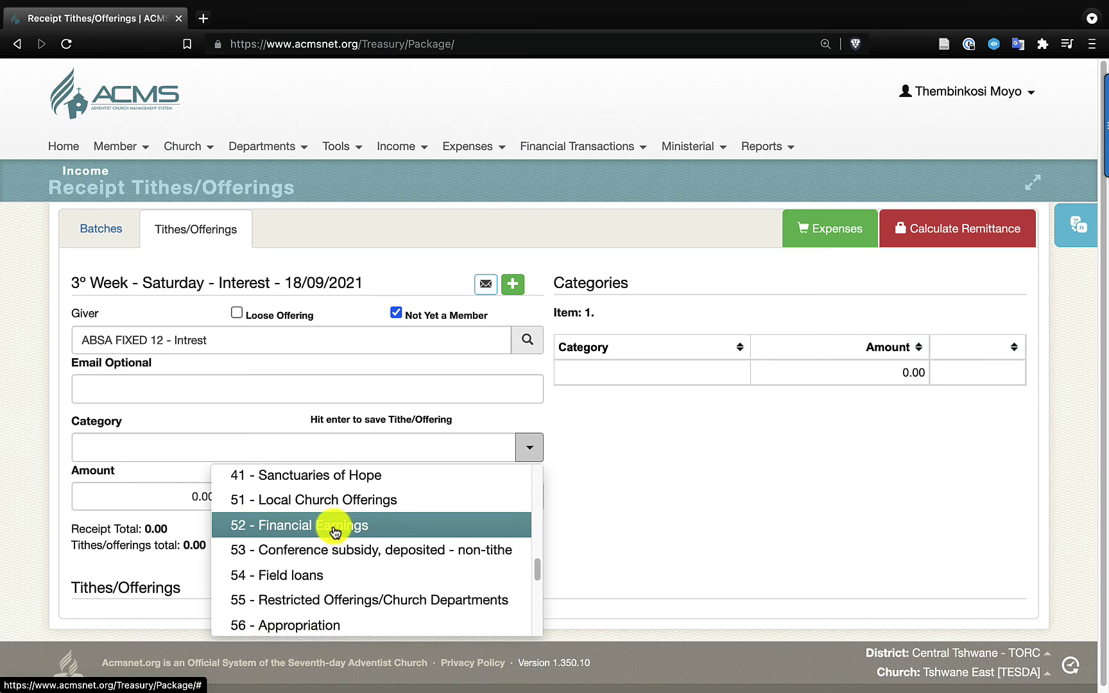
left_click(335, 532)
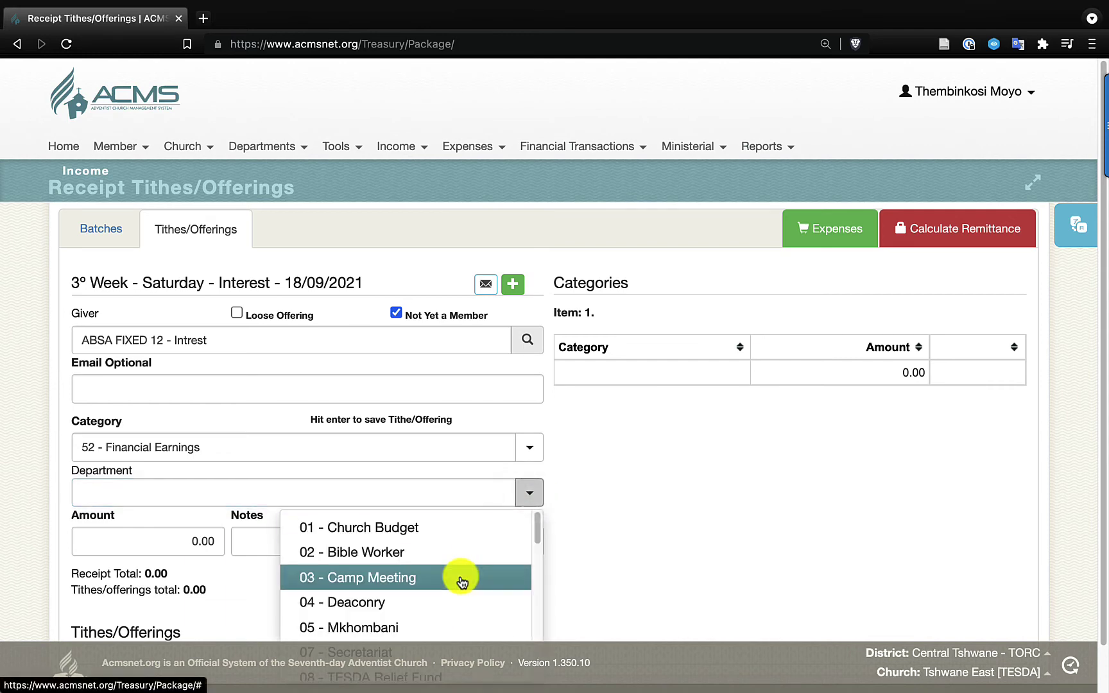
Set the receipt line's department to 09 - Building Project.
scroll(462, 581, "down", 8)
scroll(461, 581, "down", 6)
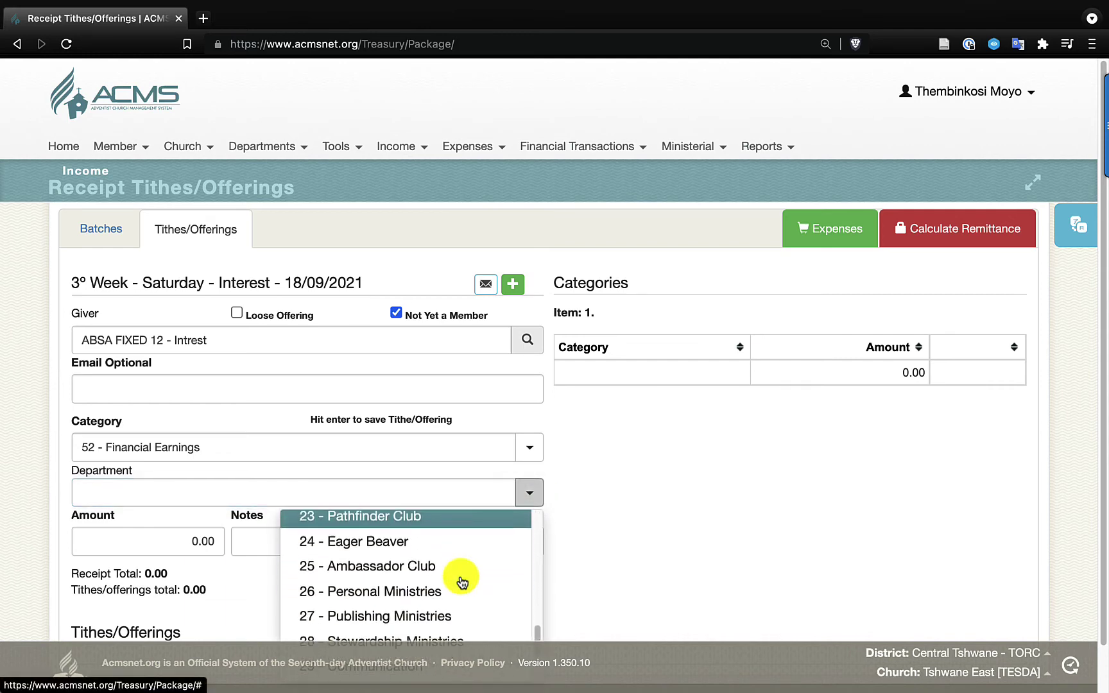
scroll(461, 581, "up", 10)
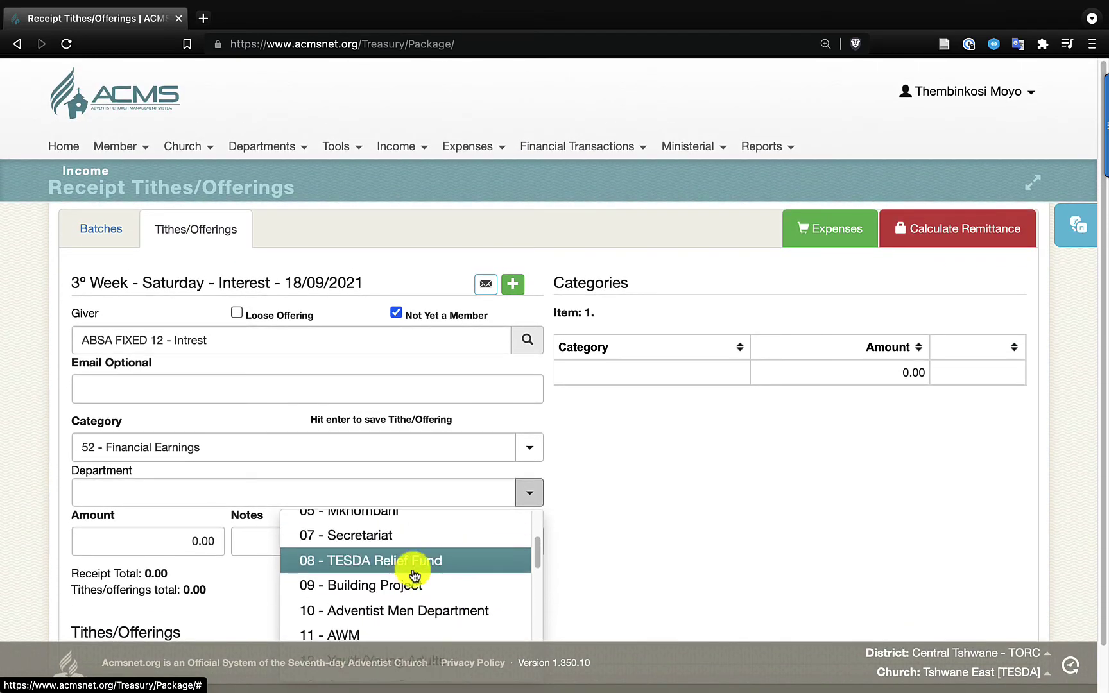
left_click(404, 588)
left_click(205, 530)
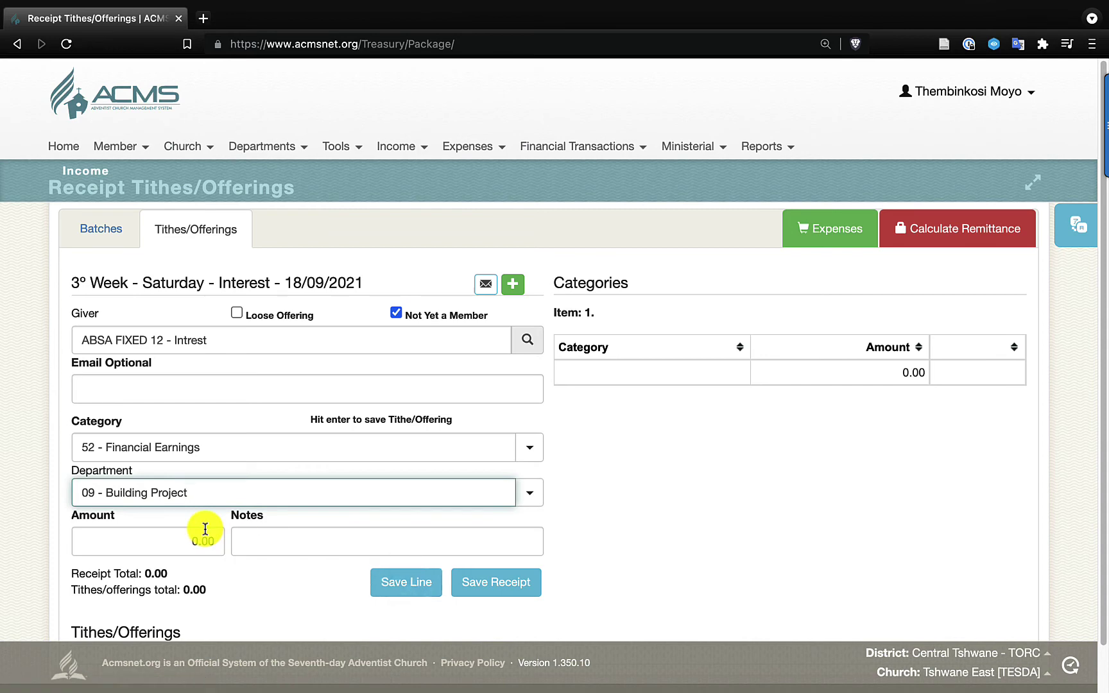
left_click(205, 530)
Add a 1,982.00 amount line to the receipt without notes.
type("1982")
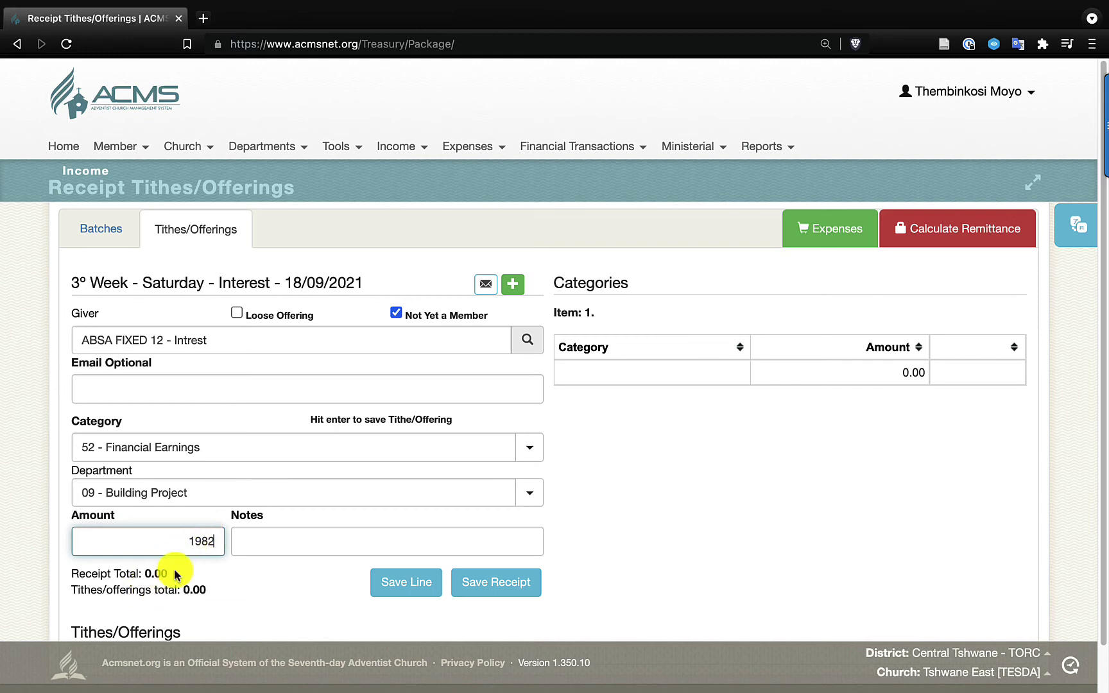
key("Tab")
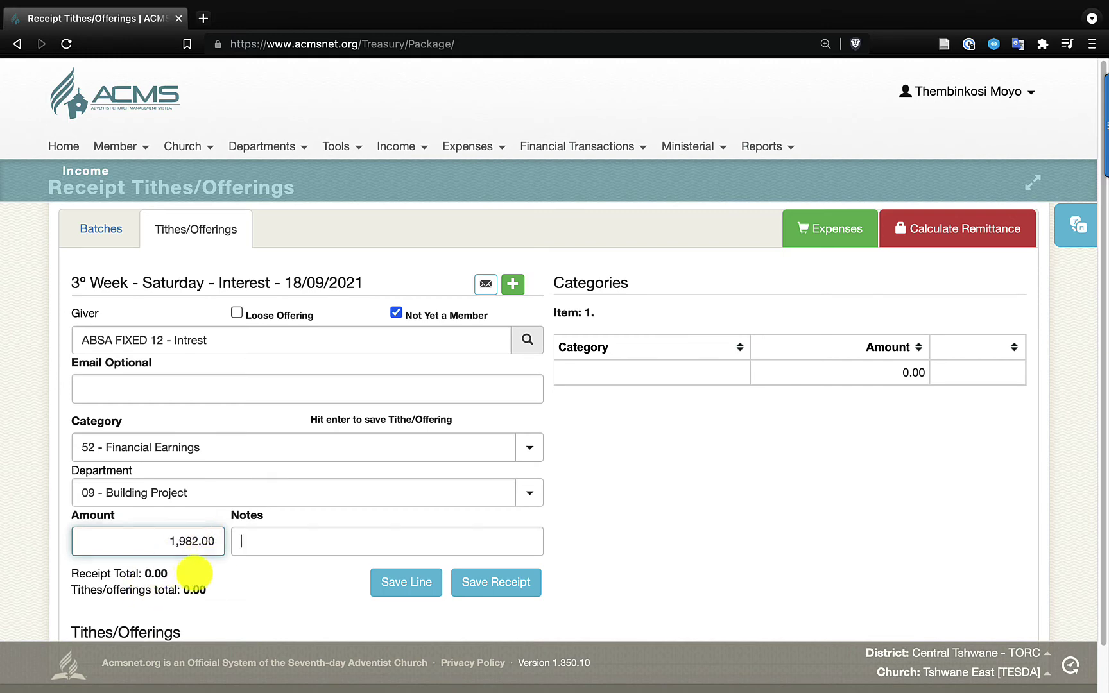
key("Tab")
key("Return")
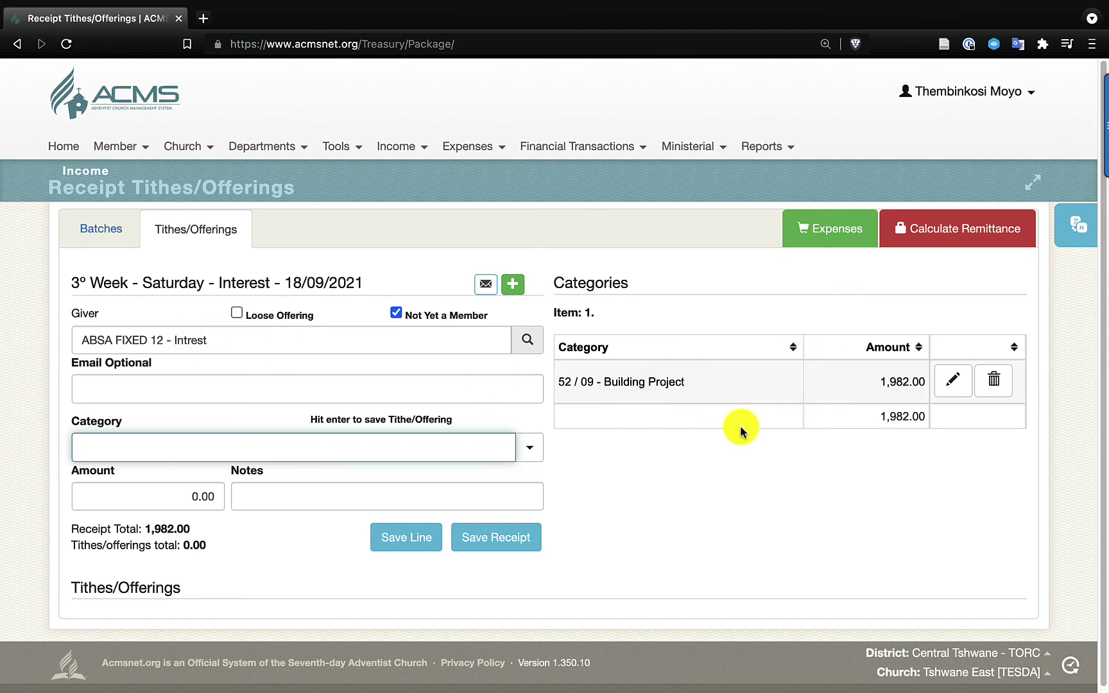
Save the receipt to the Interest batch and show the Interest batch's captured deposits.
left_click(501, 544)
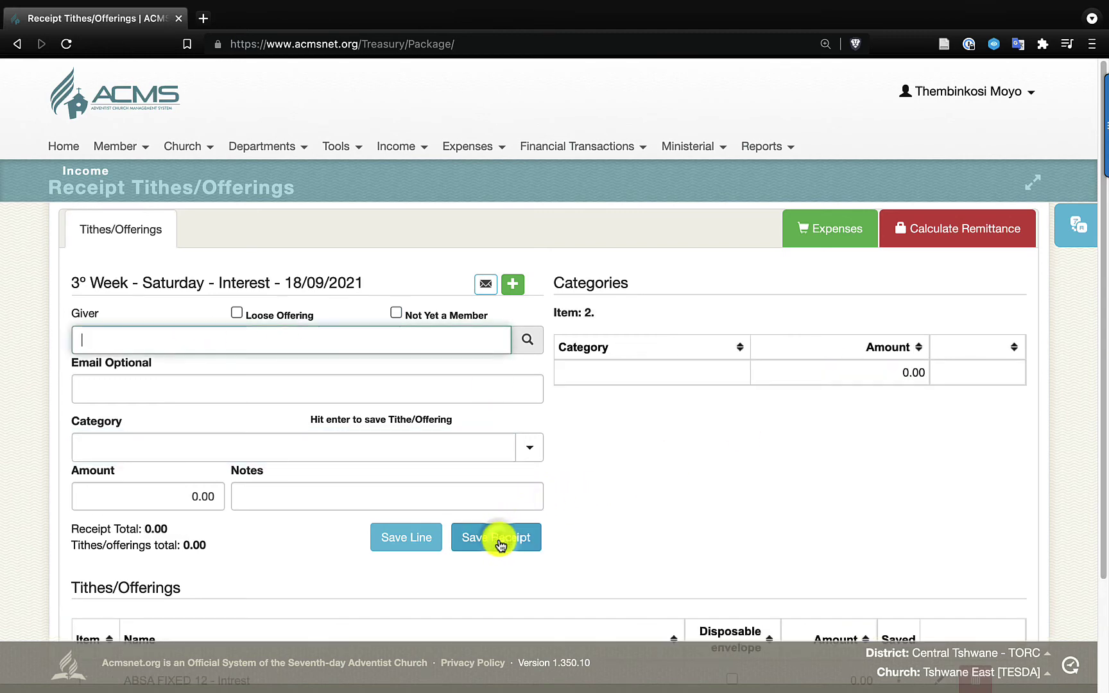
scroll(562, 563, "down", 2)
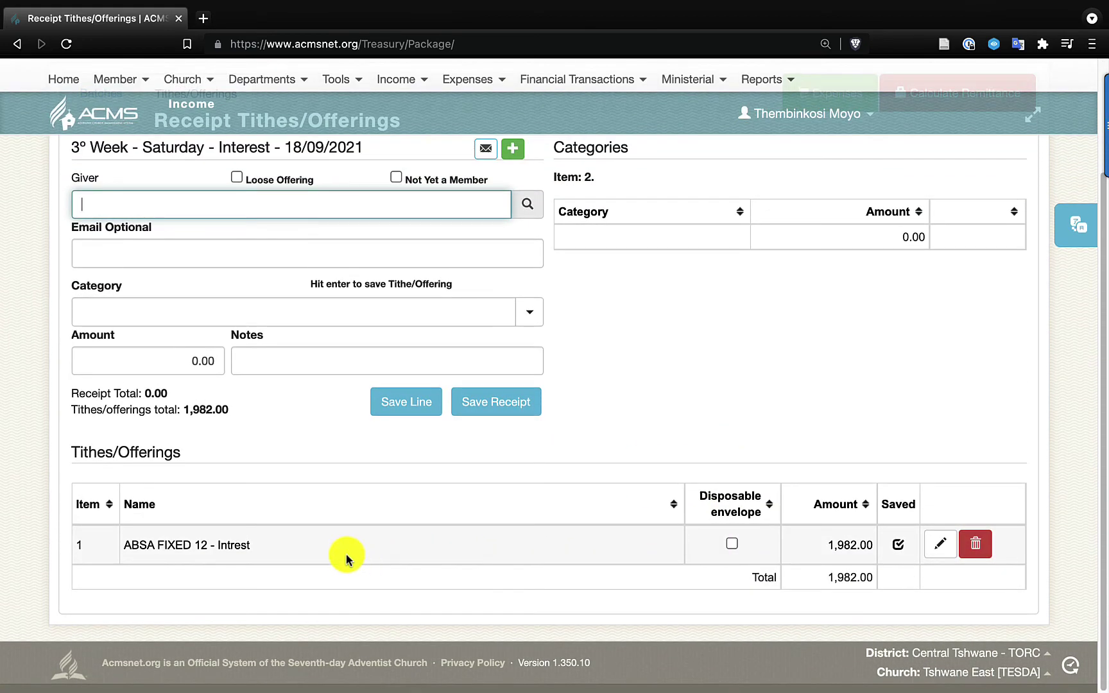
scroll(428, 495, "up", 3)
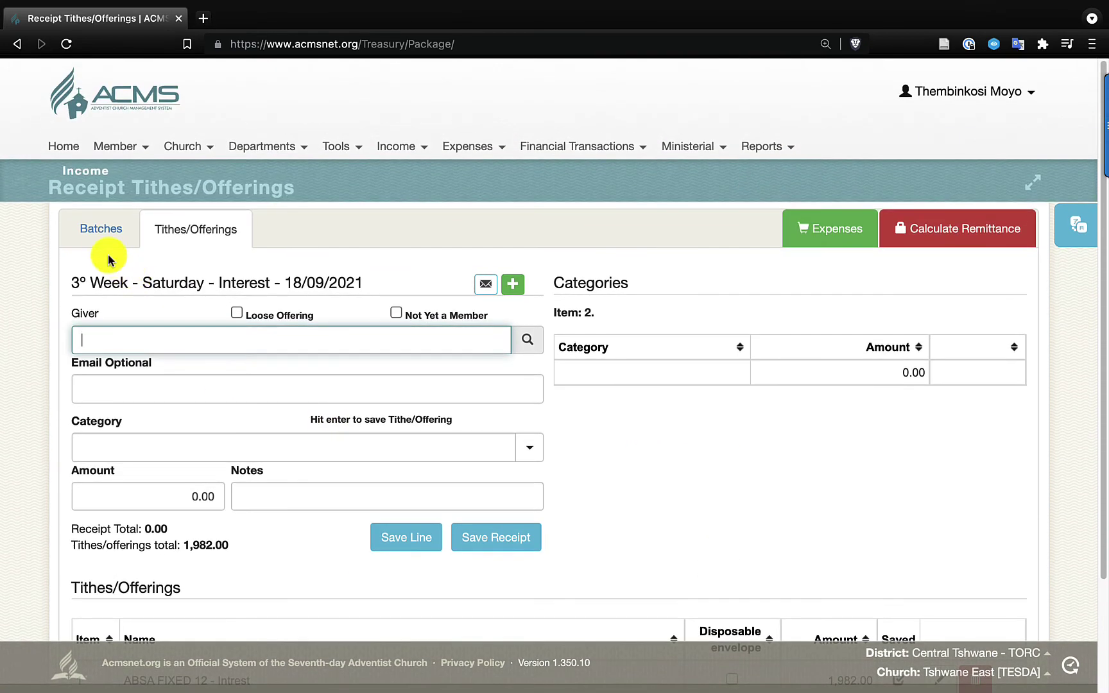
left_click(98, 230)
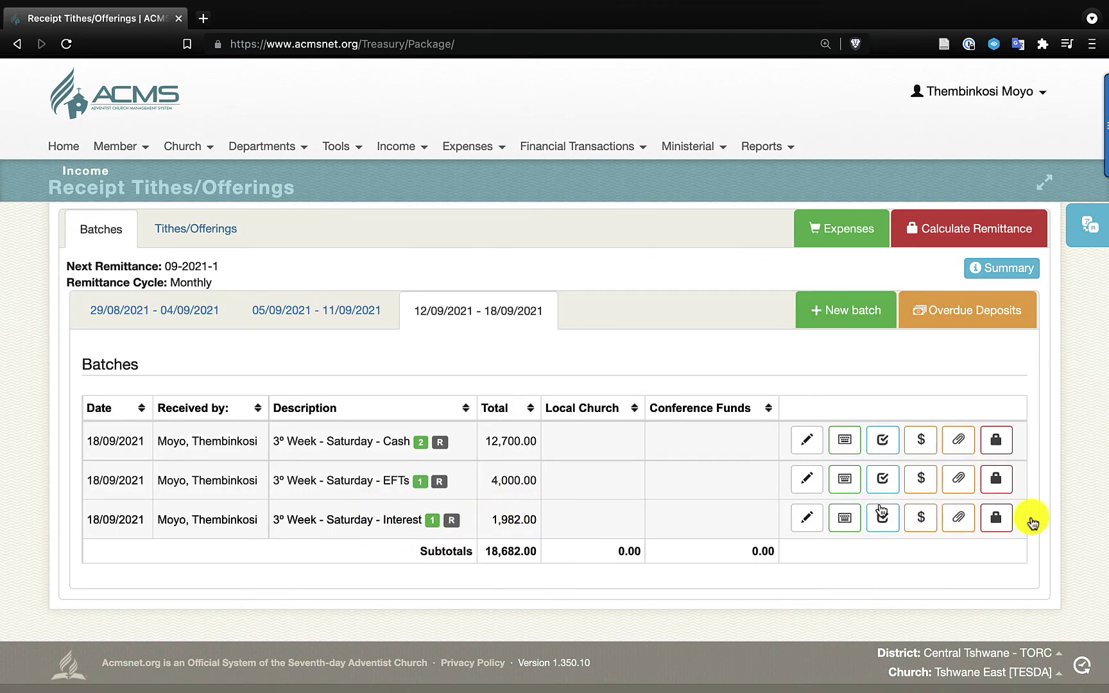
left_click(925, 520)
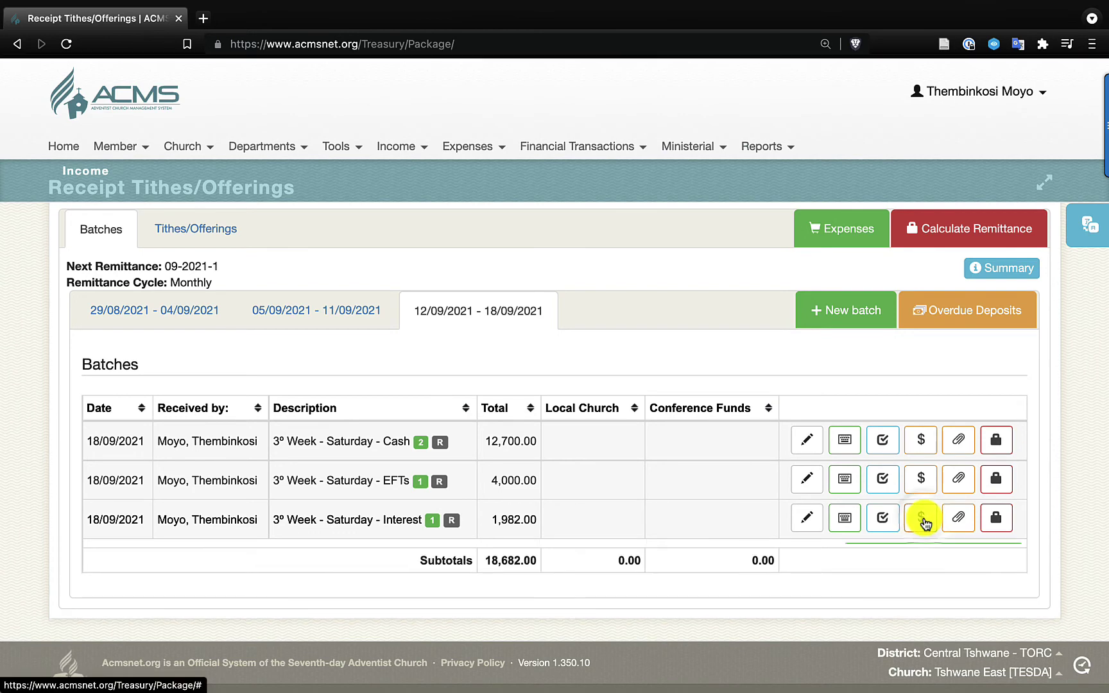
Save a 1,982.00 EFT deposit into TESDA Fixed 12 dated 10/09/2021, described as Interest.
left_click(921, 563)
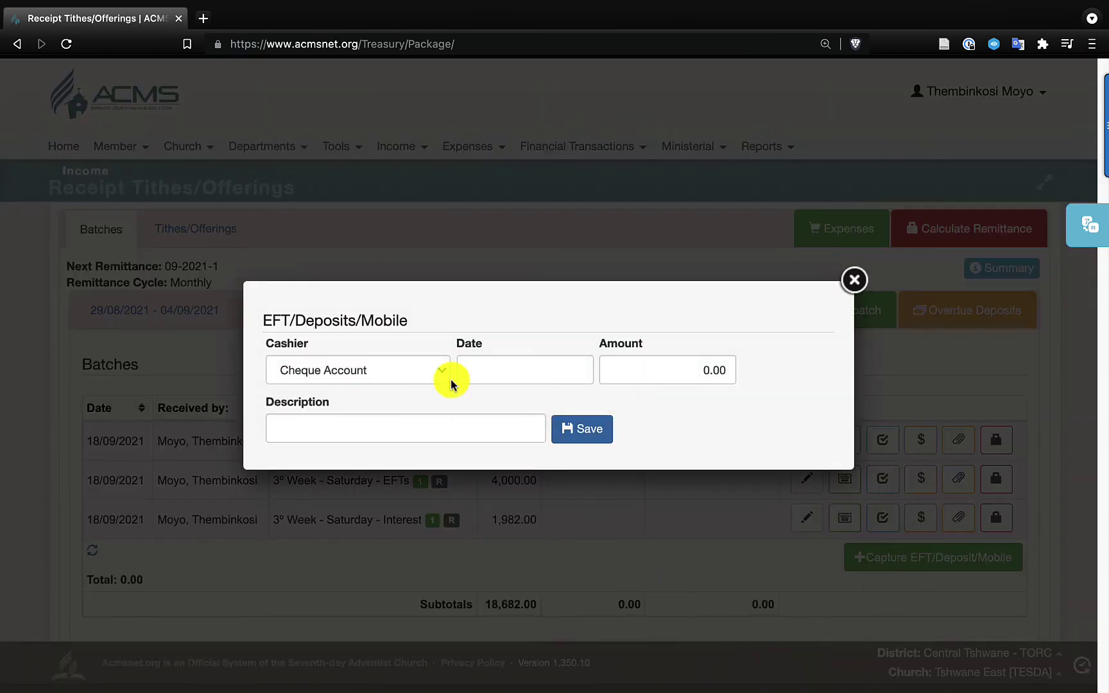
left_click(436, 377)
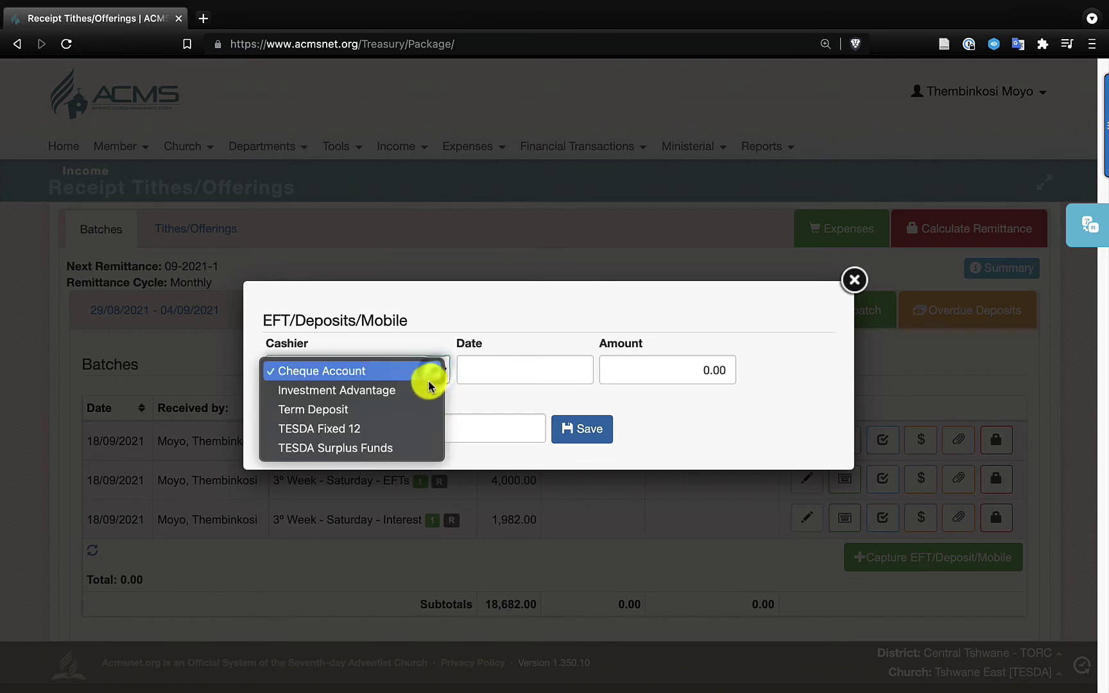
left_click(360, 434)
left_click(499, 364)
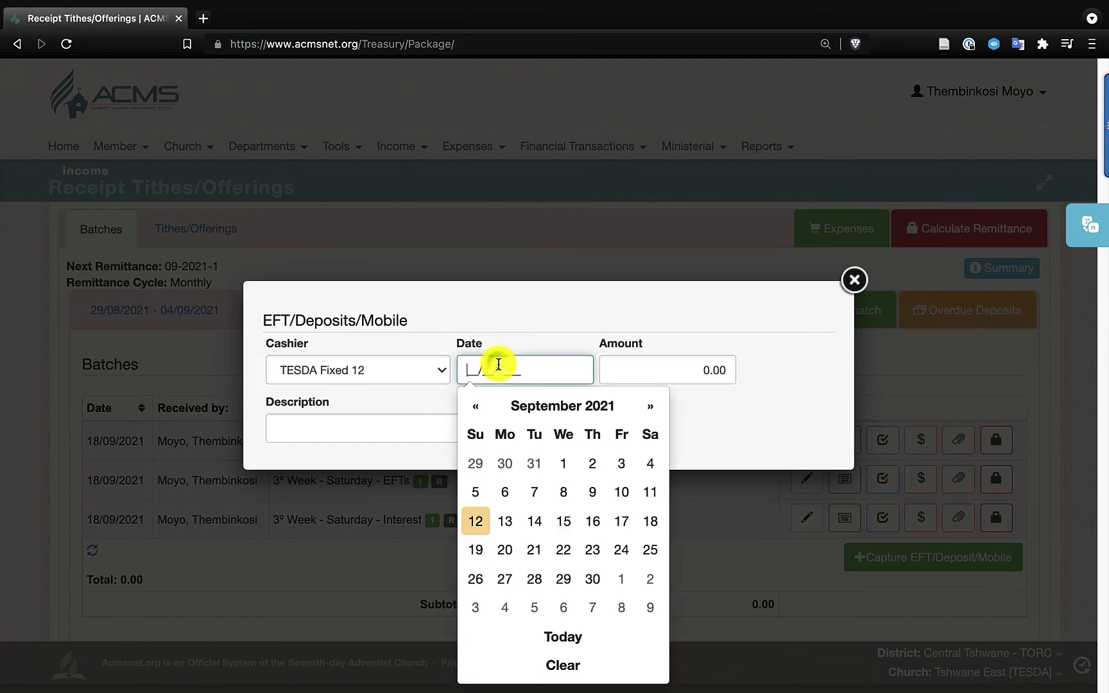
left_click(621, 491)
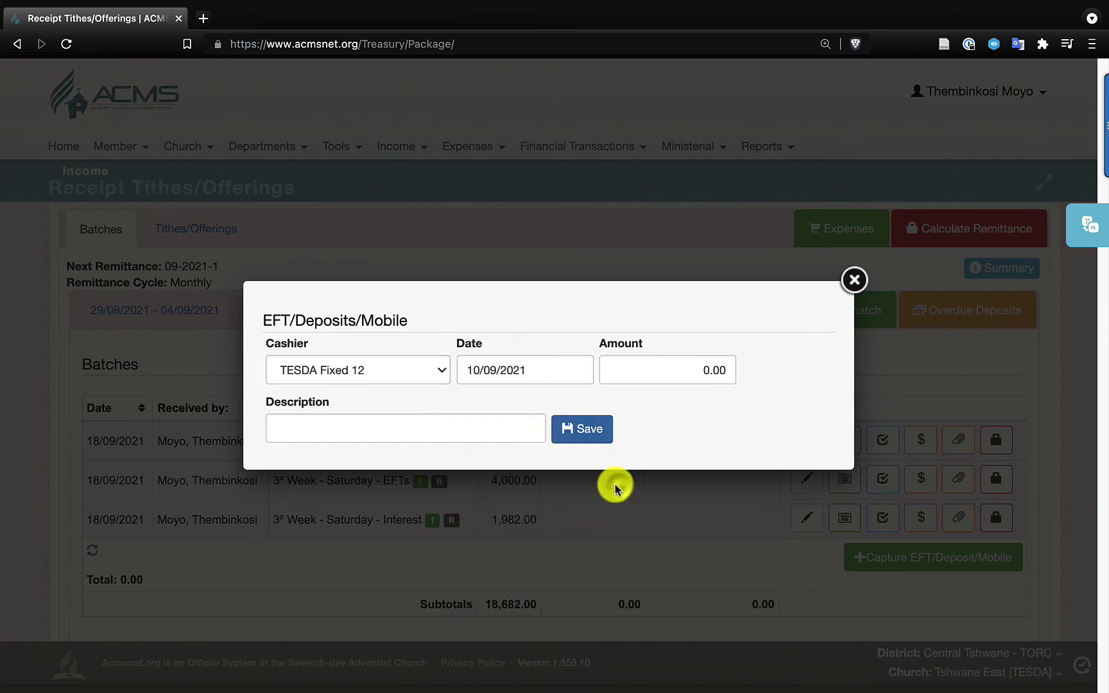
left_click(685, 373)
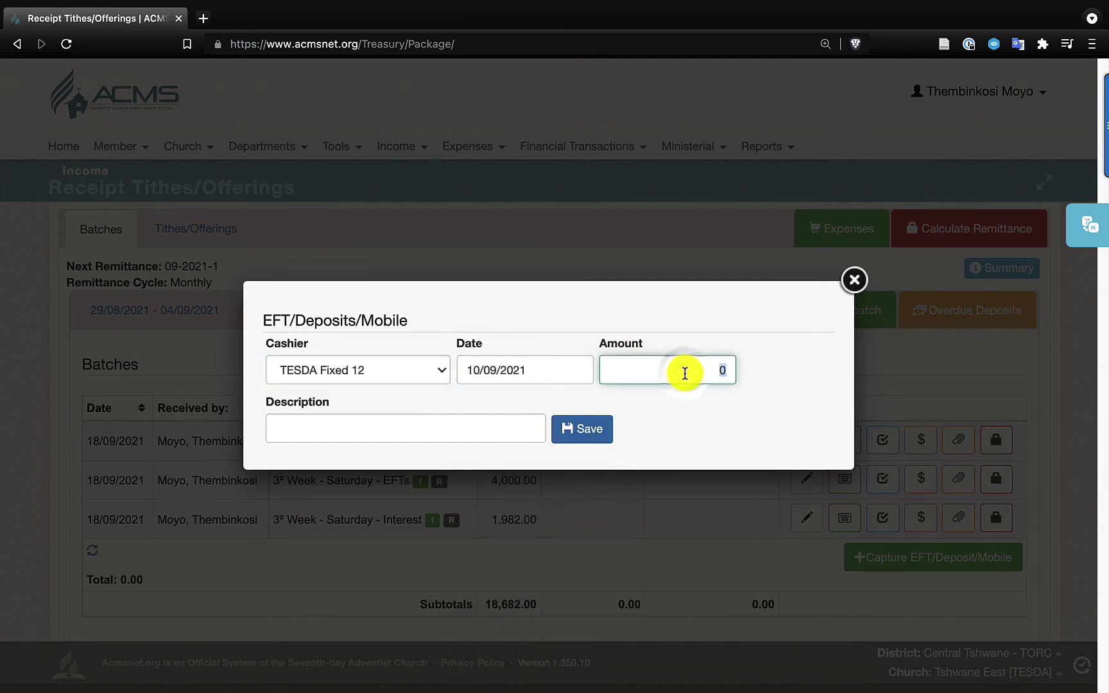
type("1982")
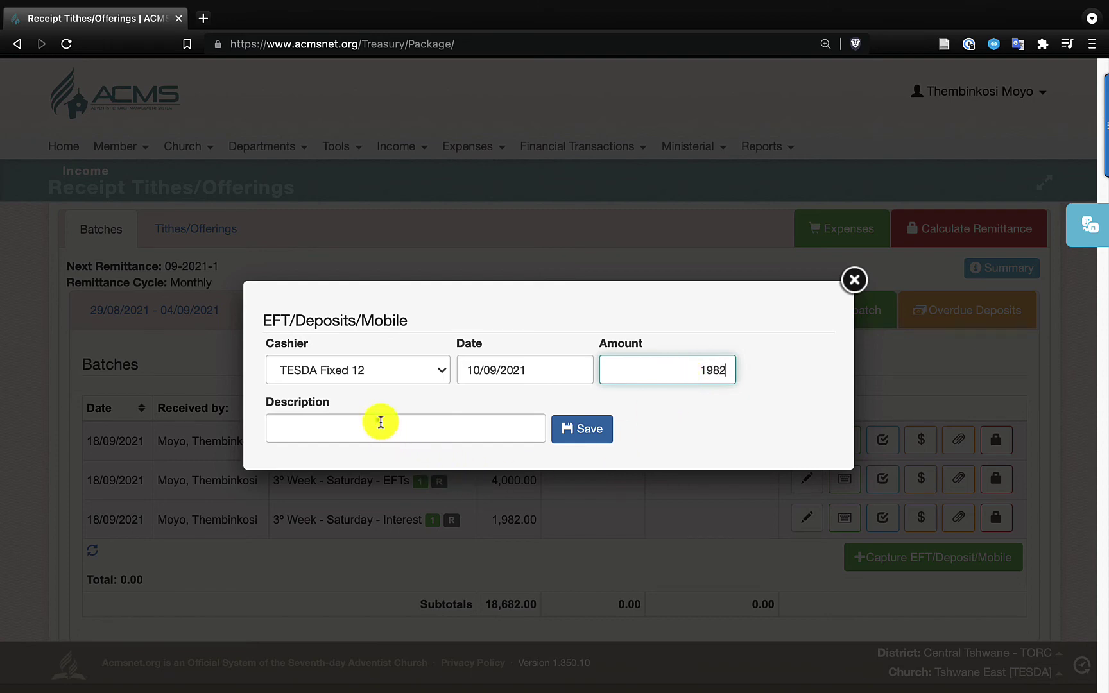
left_click(380, 422)
type("Intr")
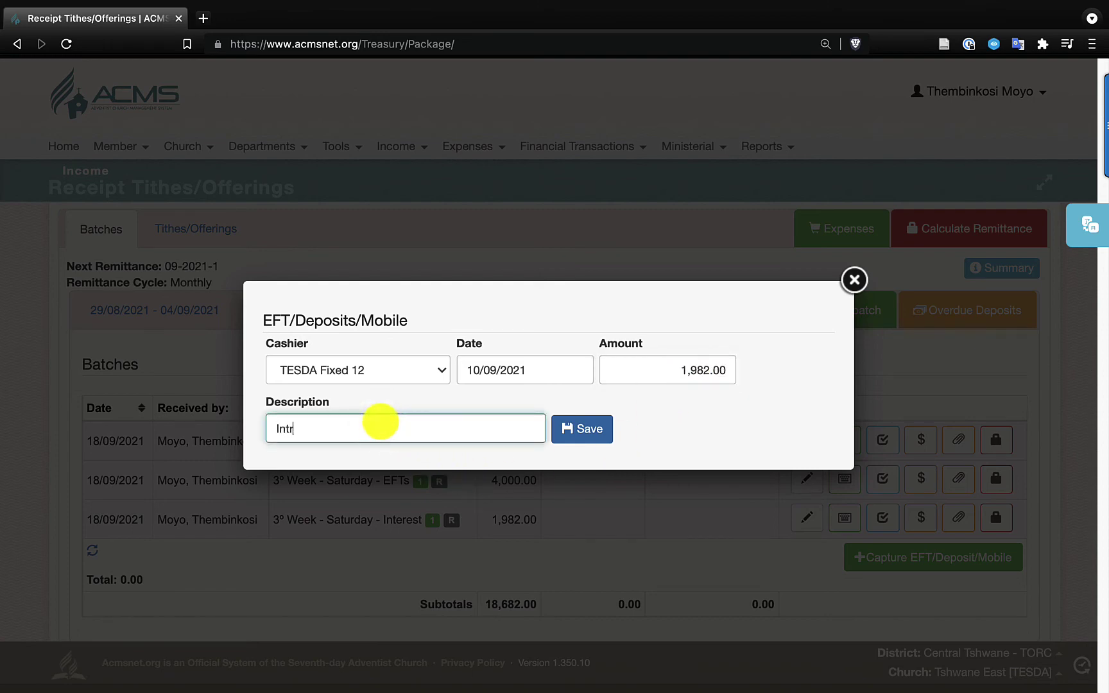
key("BackSpace")
type("erest")
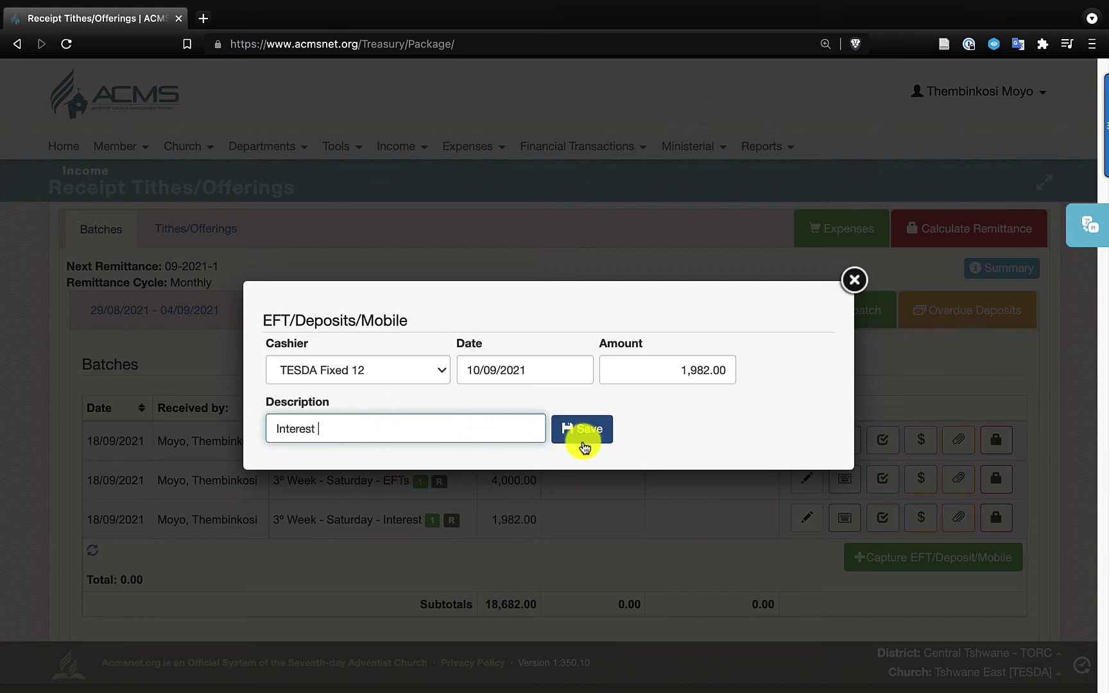
left_click(581, 434)
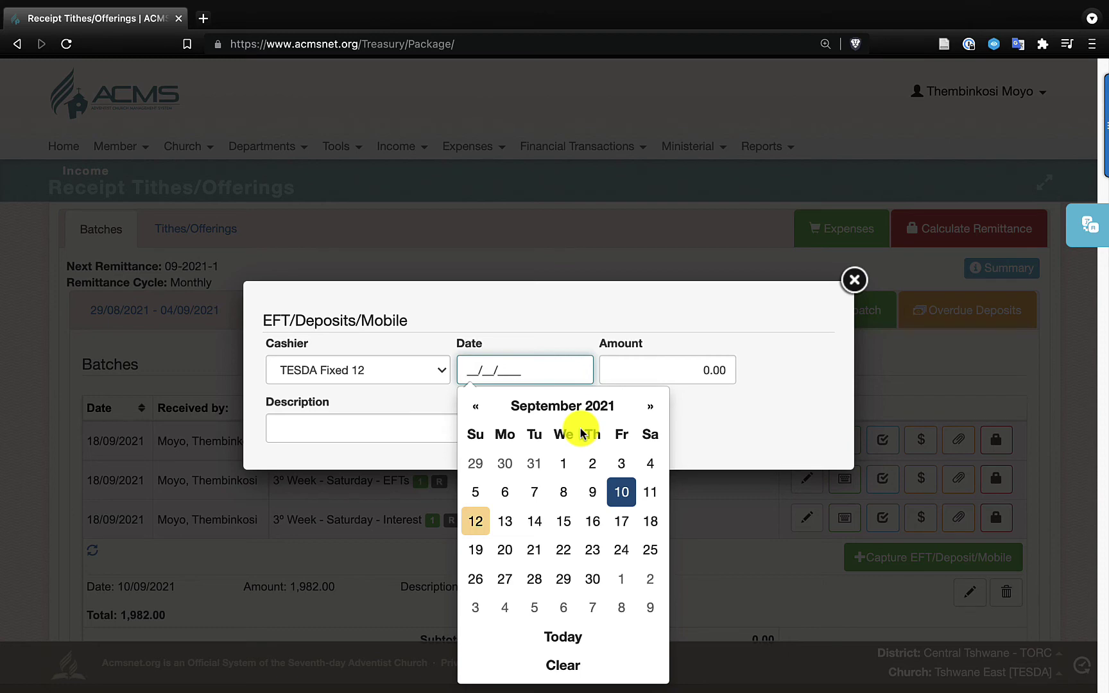
left_click(854, 279)
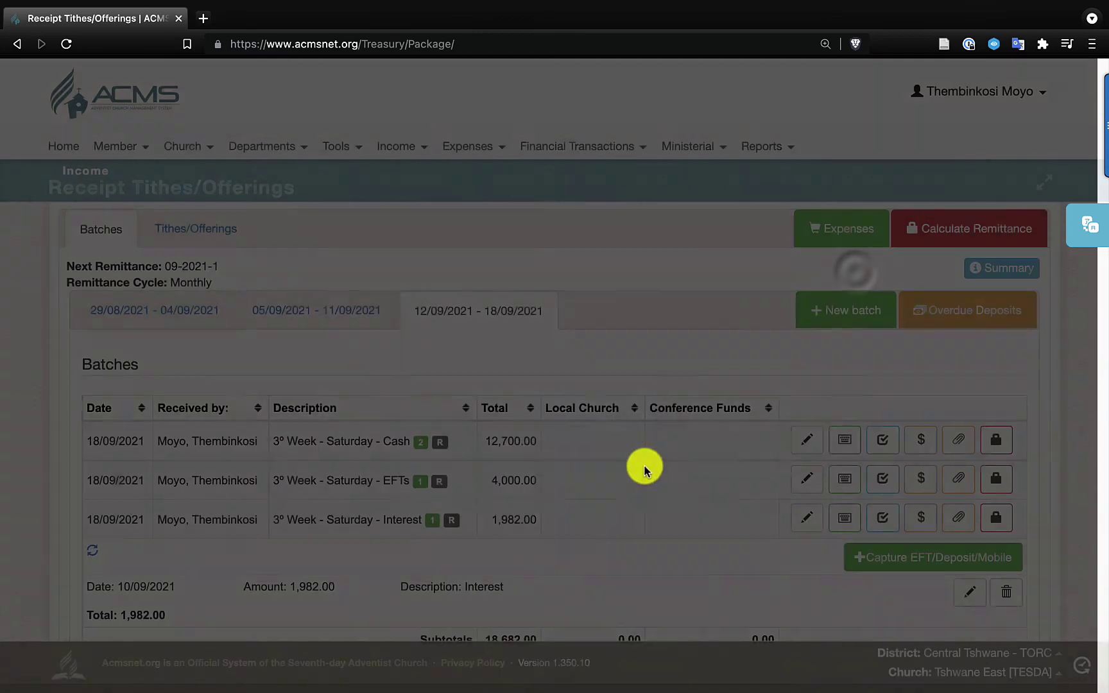
scroll(738, 449, "down", 2)
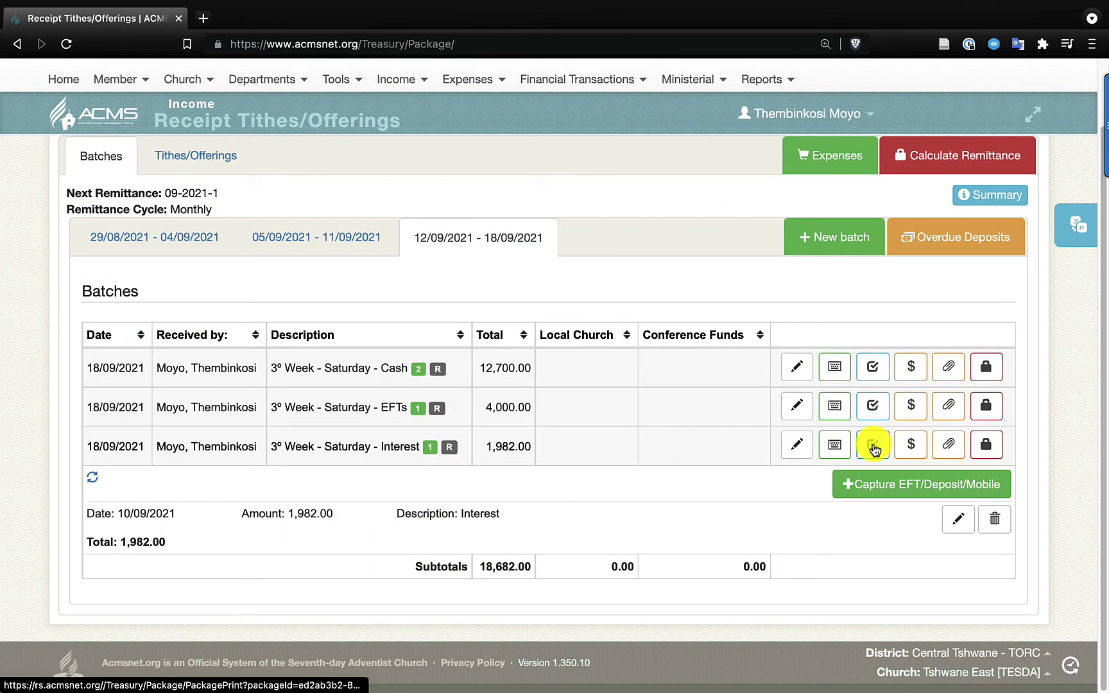
left_click(874, 448)
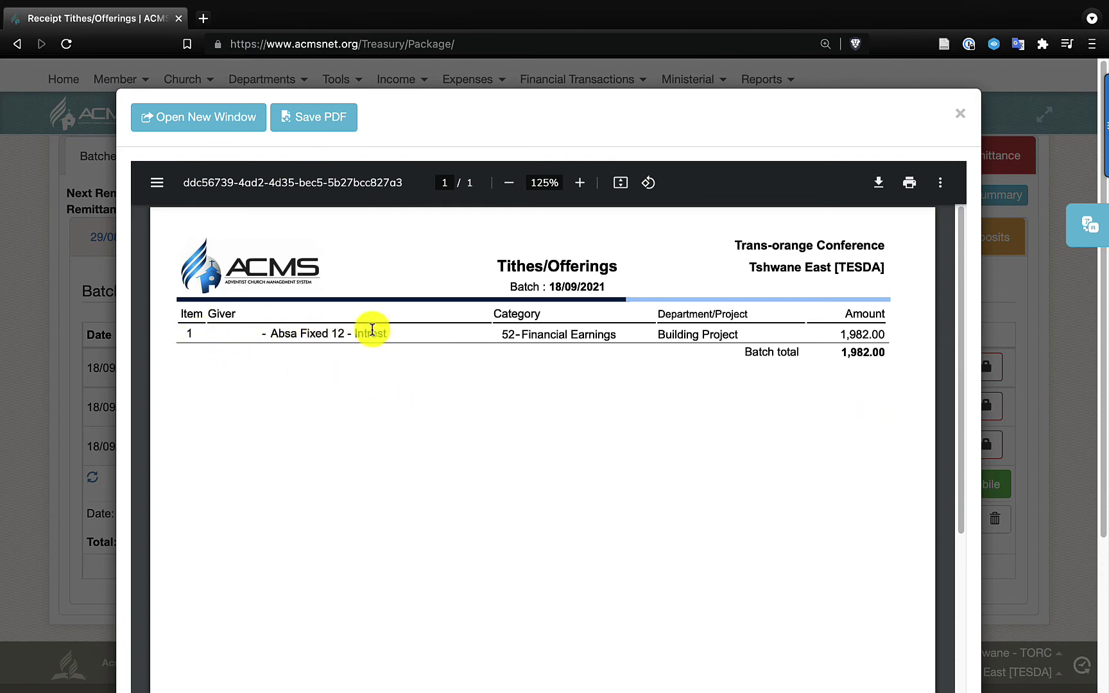
left_click_drag(389, 334, 272, 334)
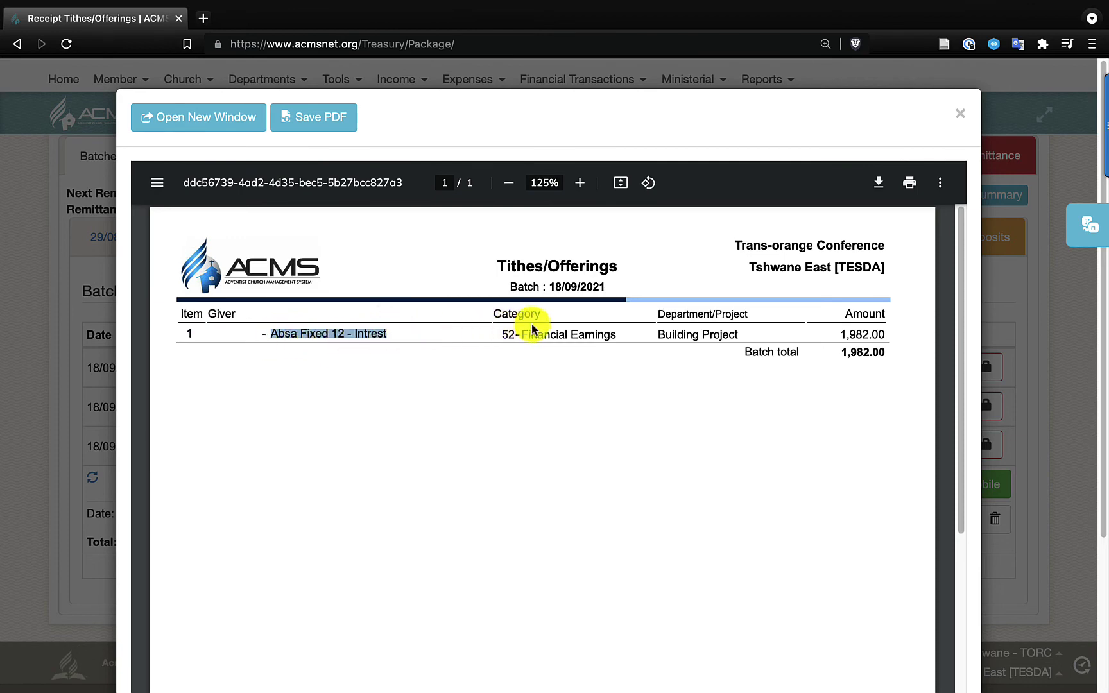
left_click_drag(498, 334, 750, 336)
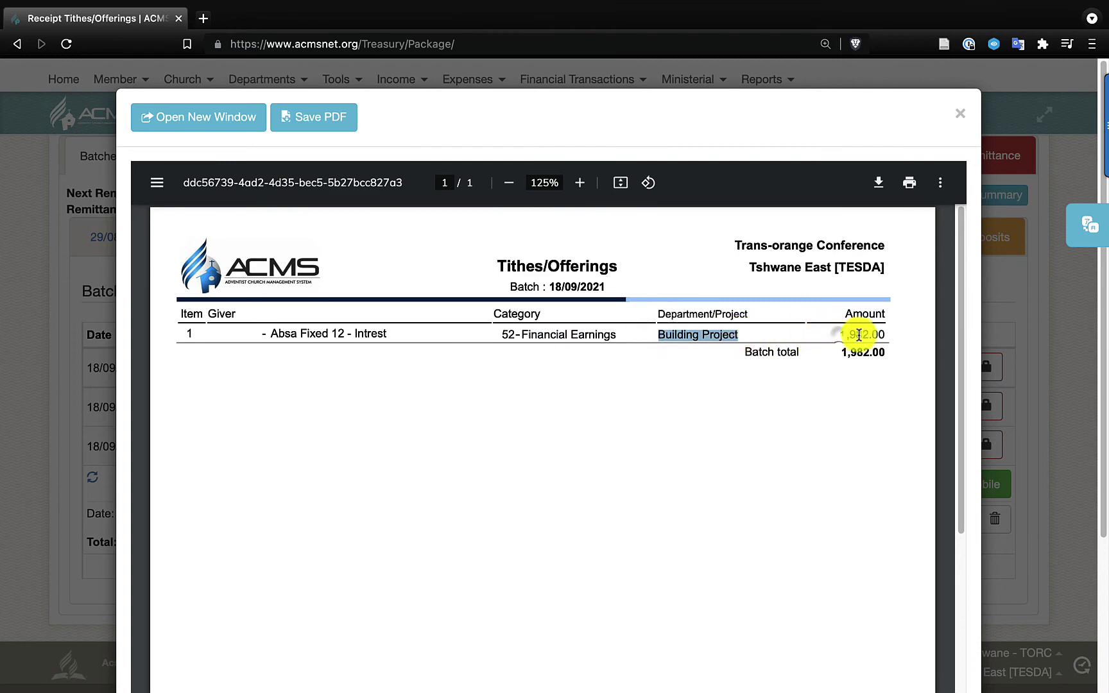
left_click_drag(835, 334, 895, 352)
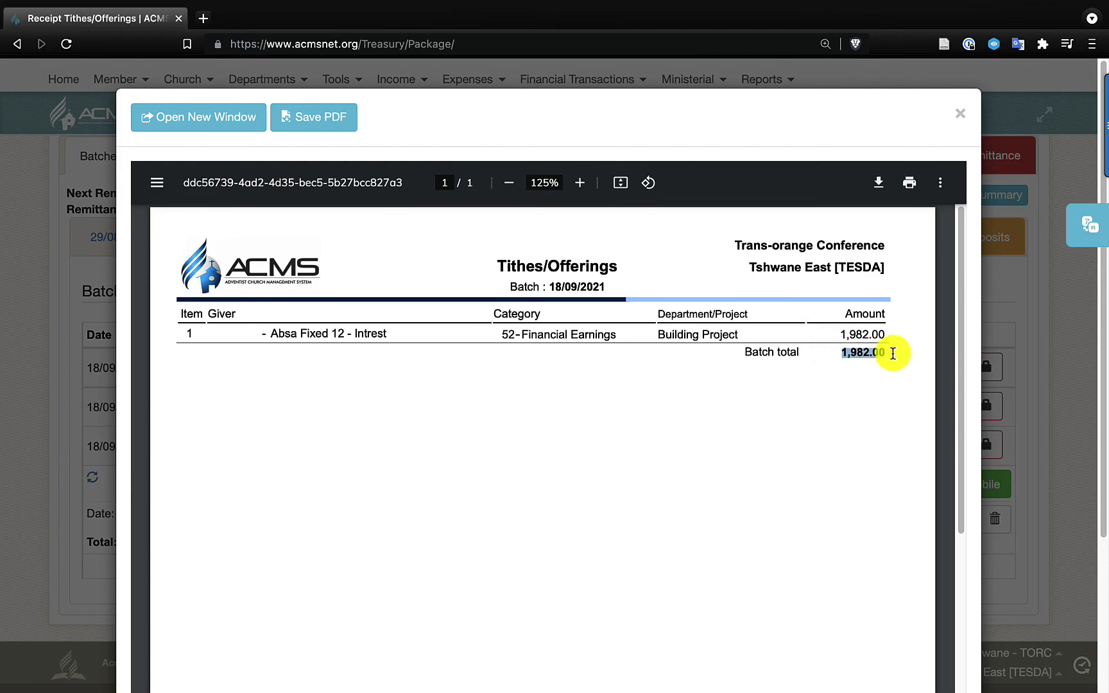
left_click(961, 117)
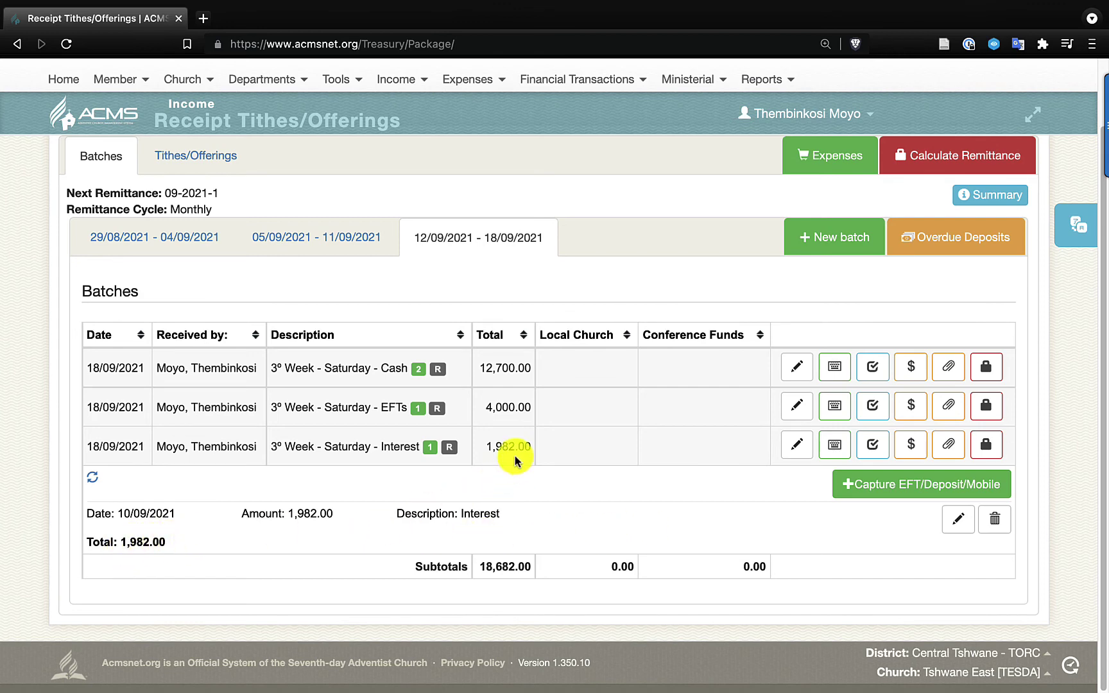
left_click_drag(525, 447, 478, 446)
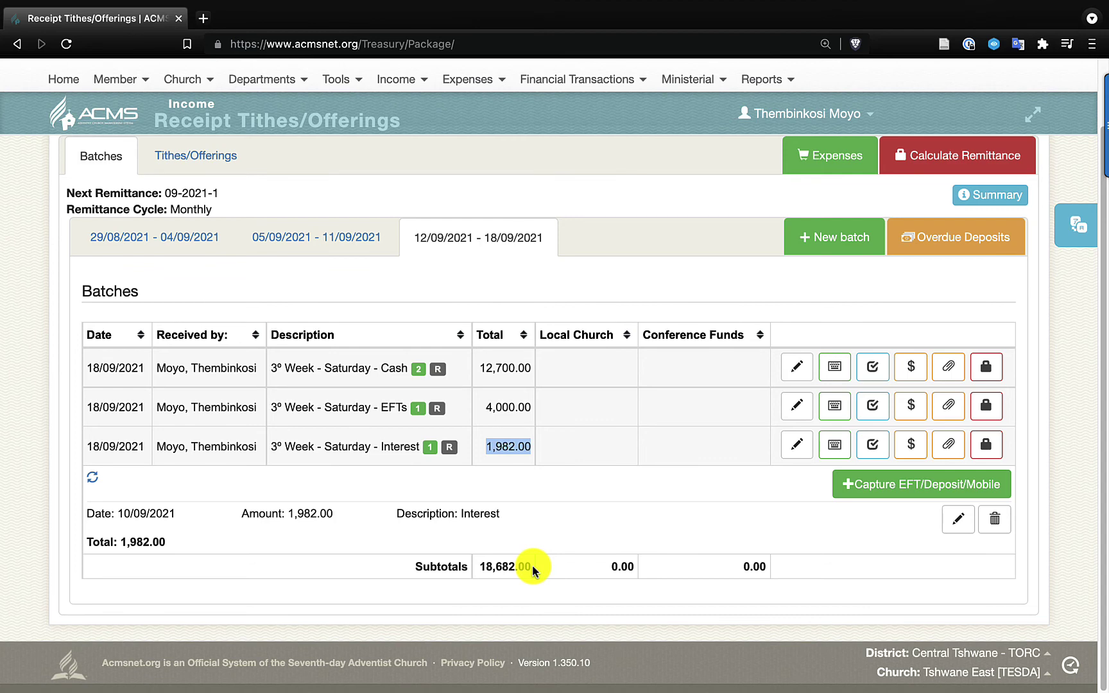
left_click_drag(194, 530, 116, 539)
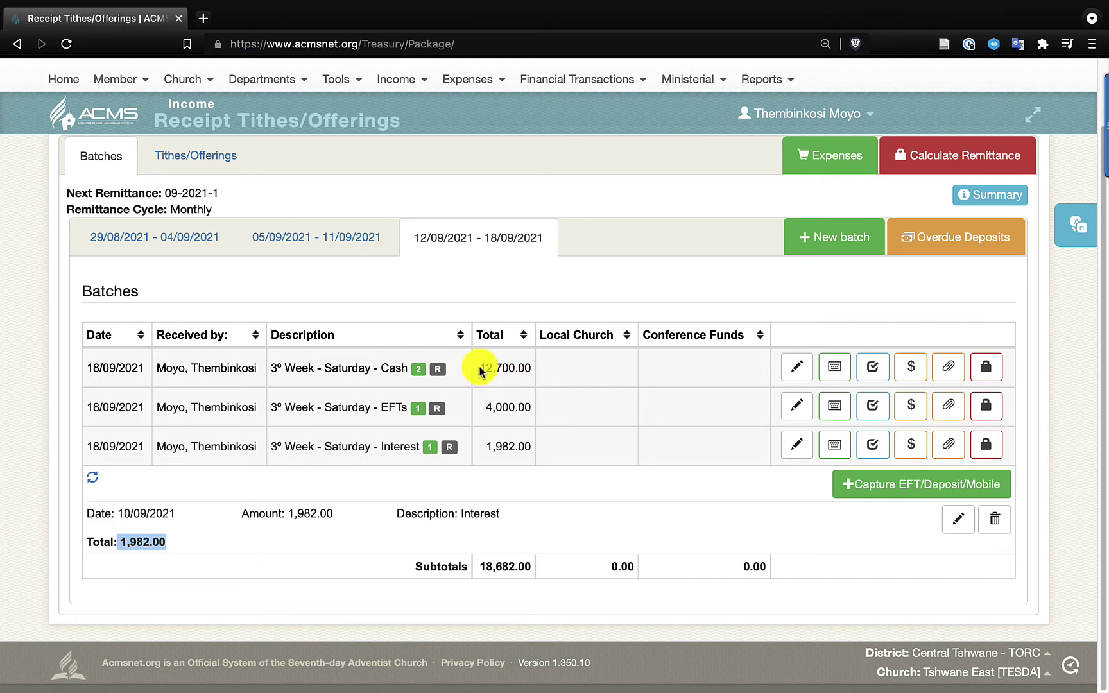
left_click_drag(480, 367, 535, 370)
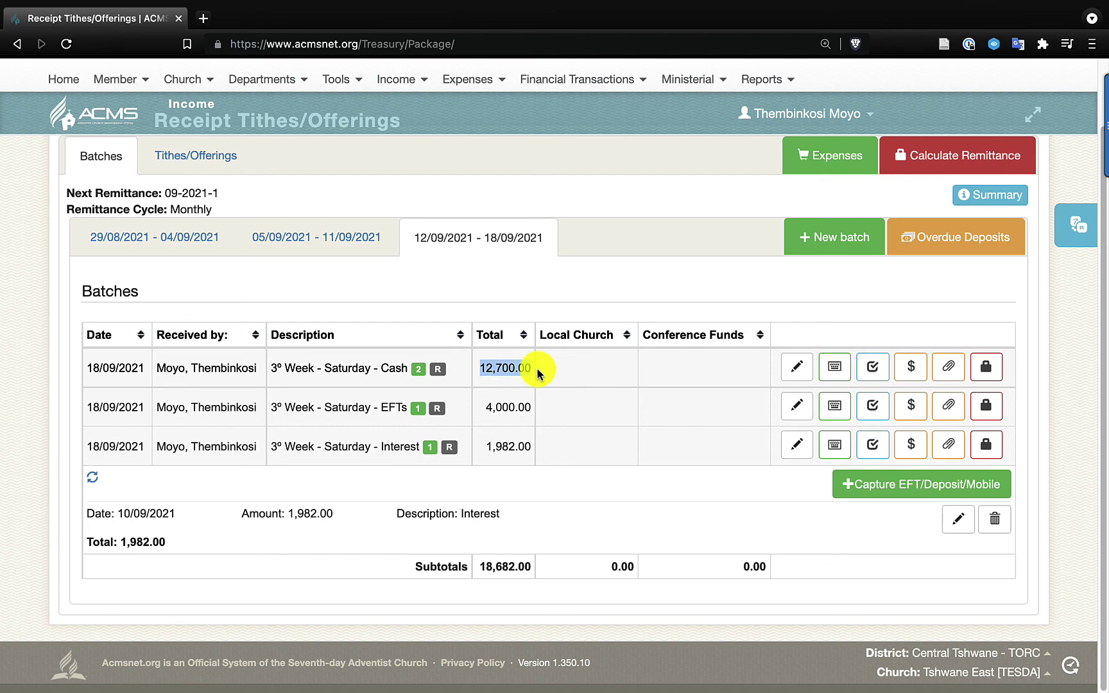
left_click_drag(538, 374, 483, 376)
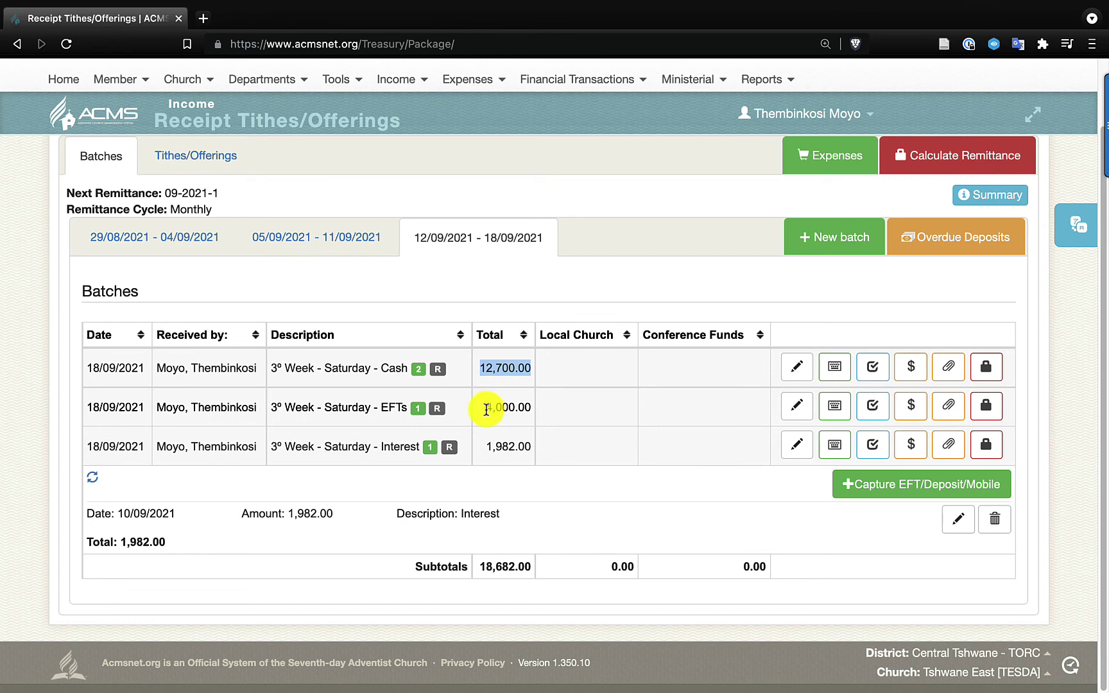
left_click_drag(486, 409, 532, 412)
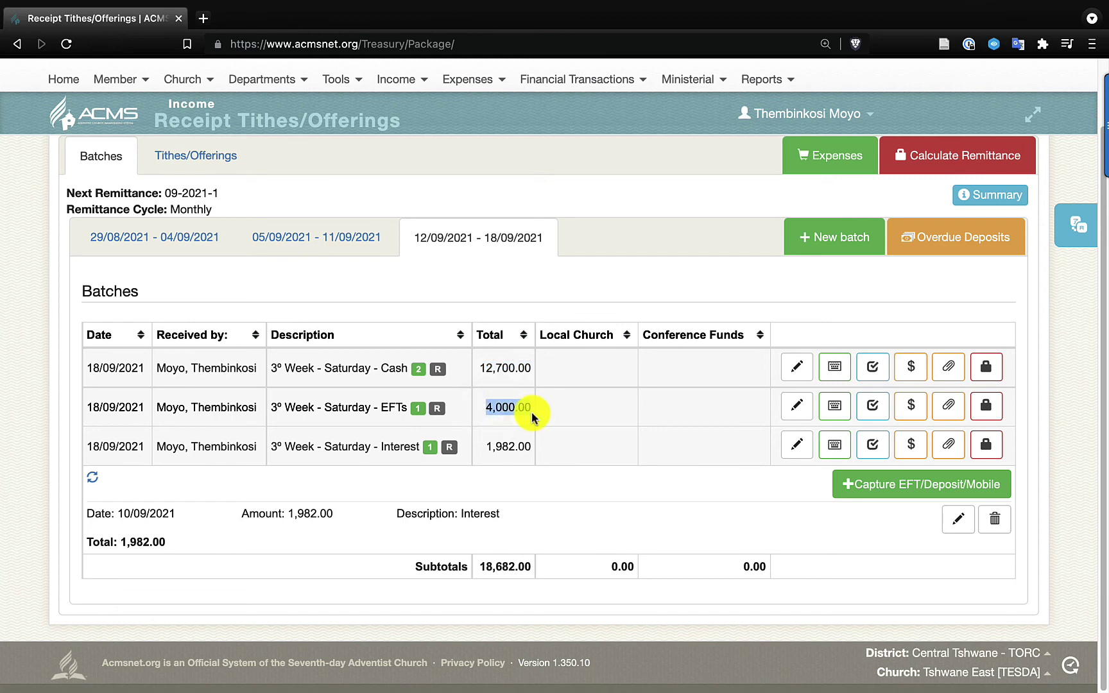
Expand the EFTs batch to confirm its single 4,000.00 deposit dated 08/09/2021.
left_click(911, 406)
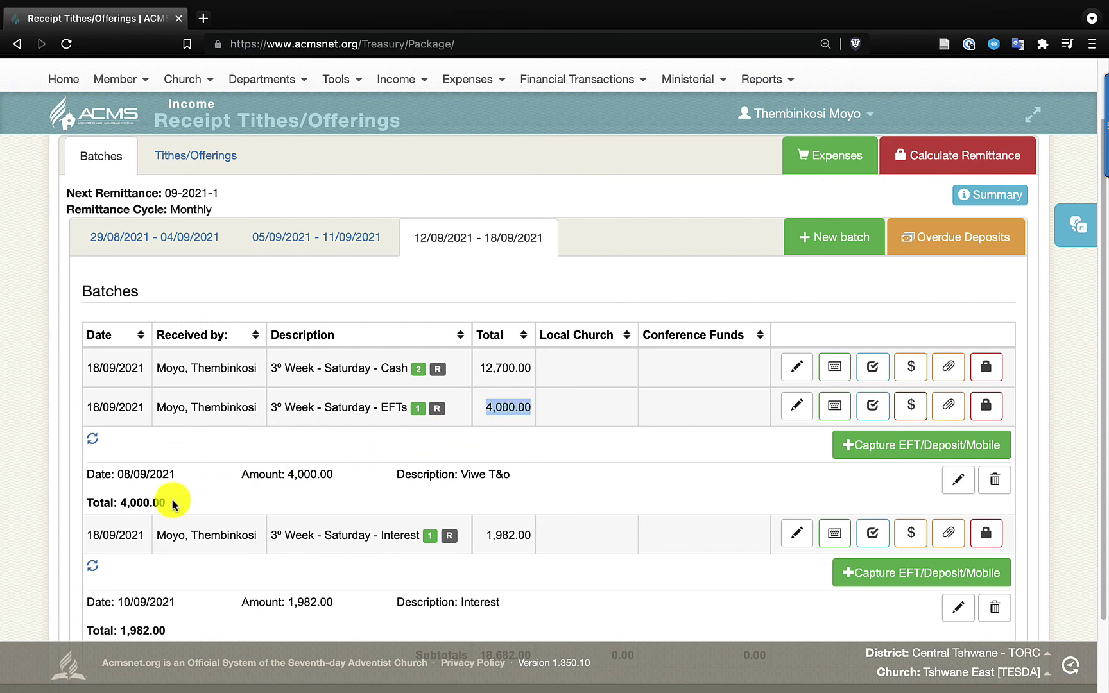
left_click_drag(172, 503, 118, 498)
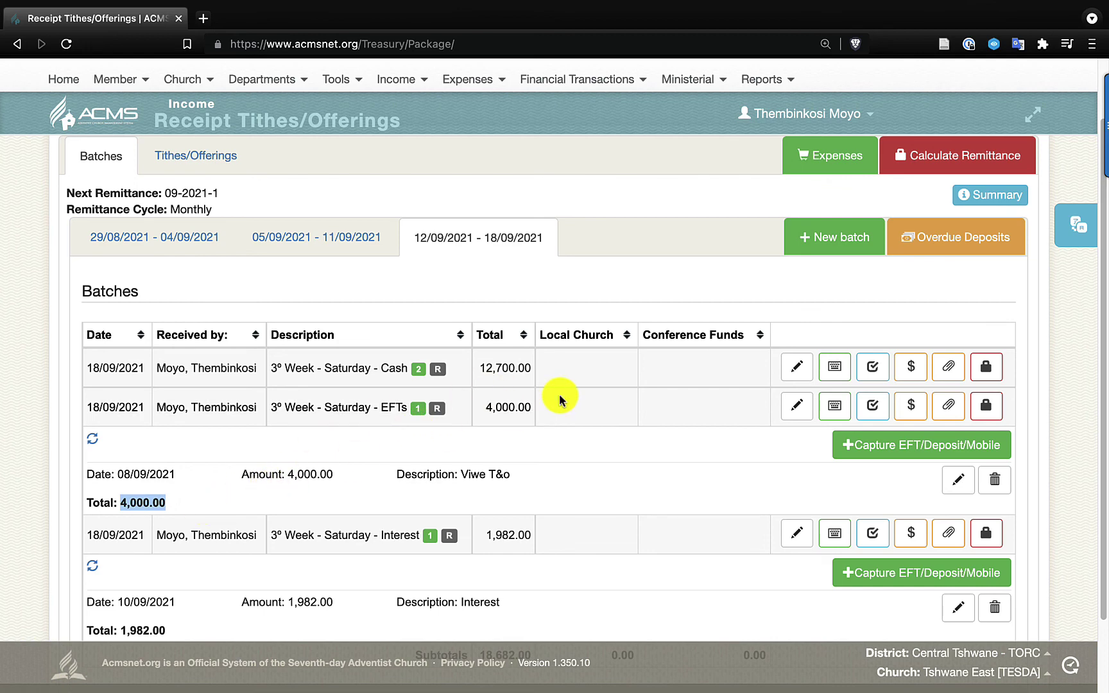
scroll(560, 396, "down", 3)
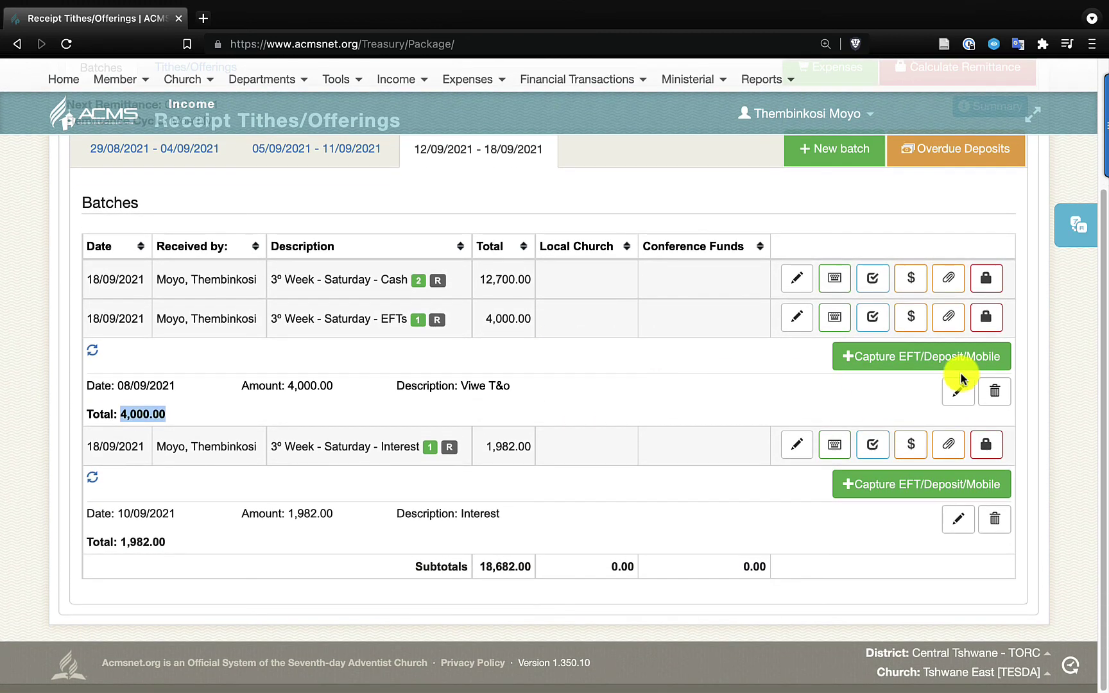
left_click(874, 319)
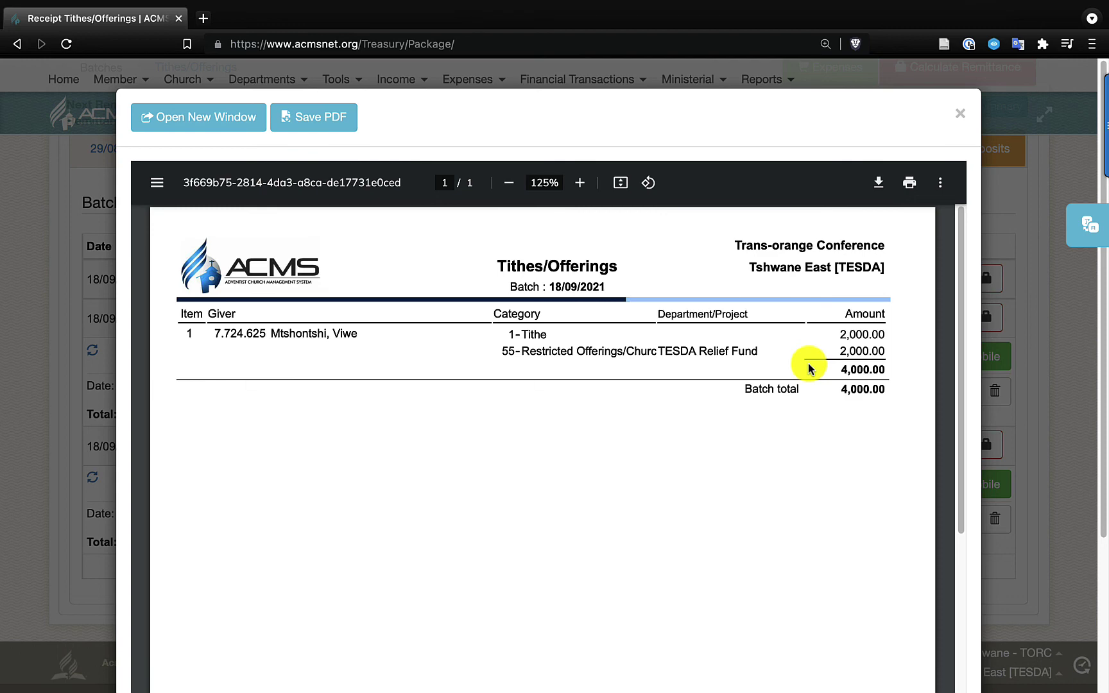
left_click(959, 116)
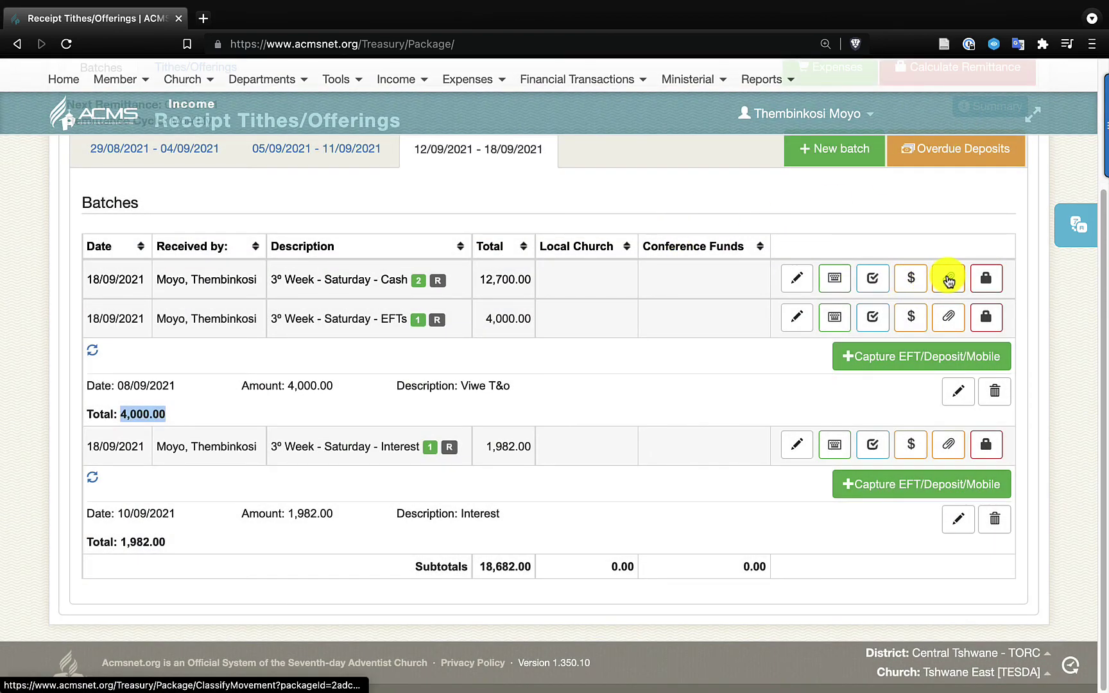
left_click(872, 281)
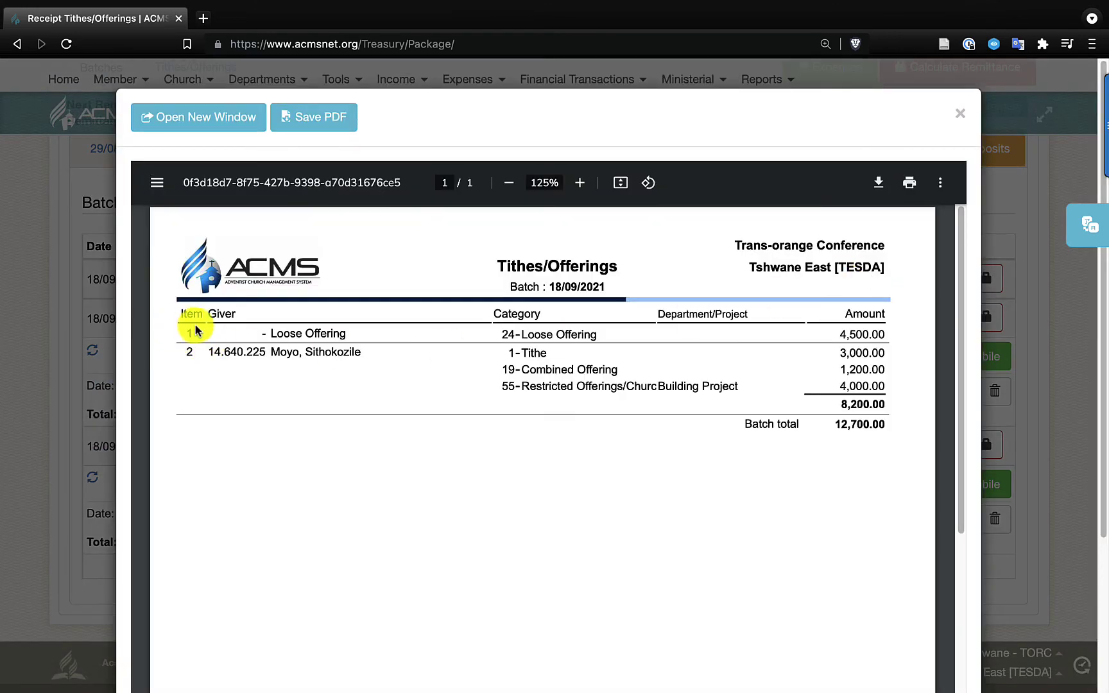
left_click_drag(262, 333, 473, 321)
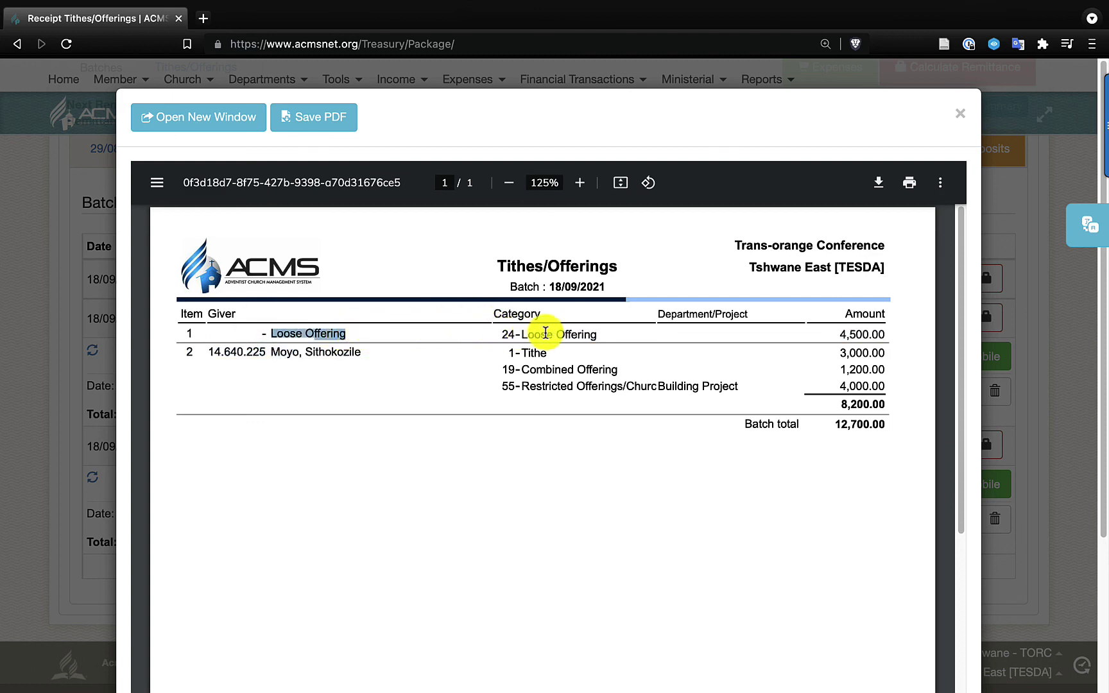
left_click_drag(600, 334, 496, 333)
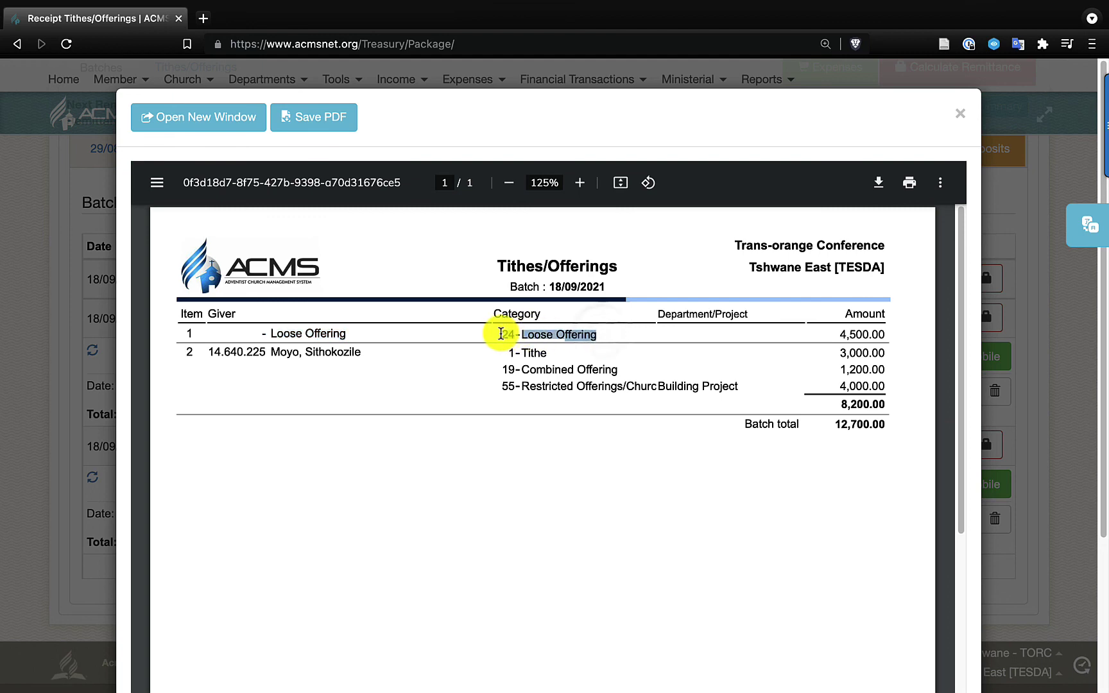
left_click_drag(838, 334, 891, 336)
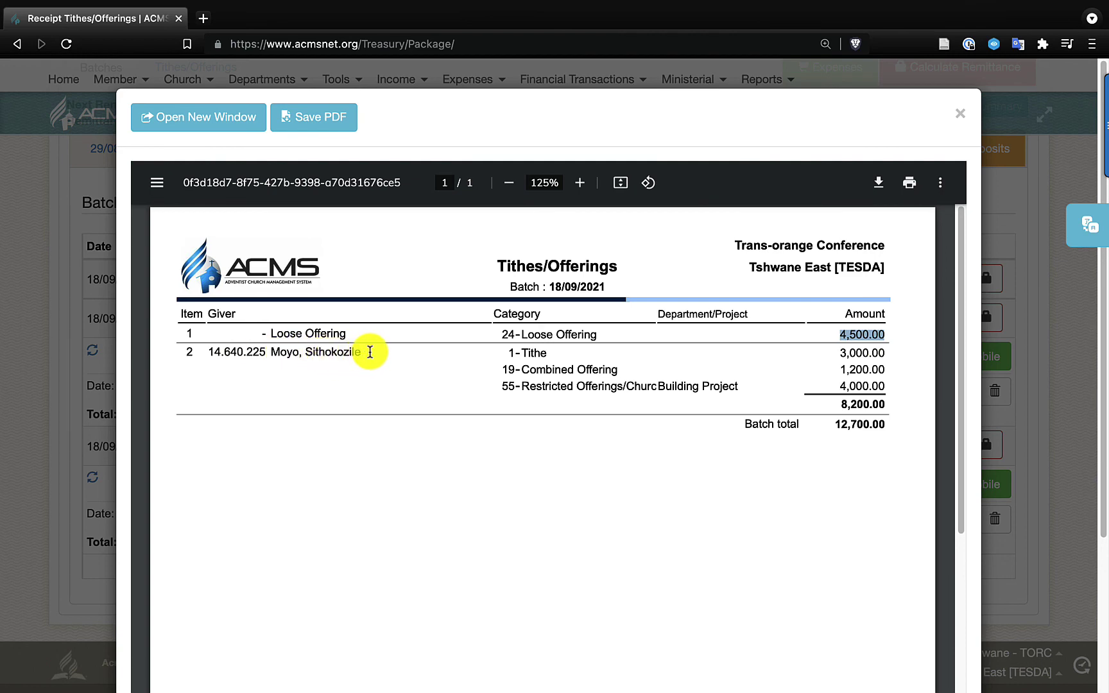
left_click_drag(370, 353, 305, 352)
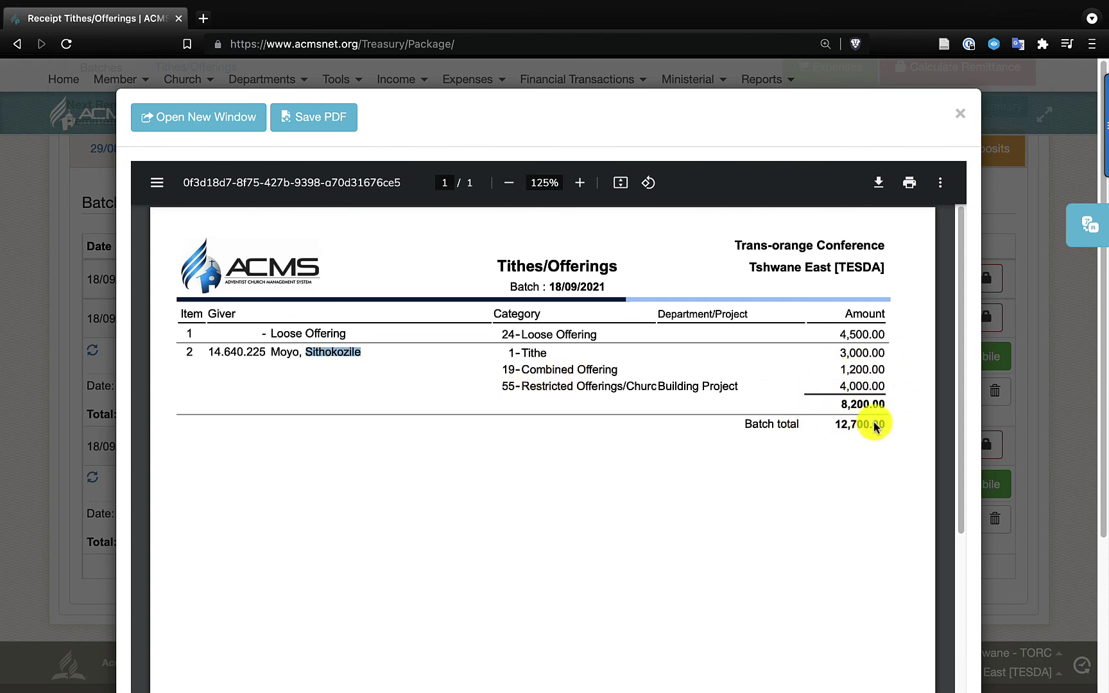
left_click(960, 117)
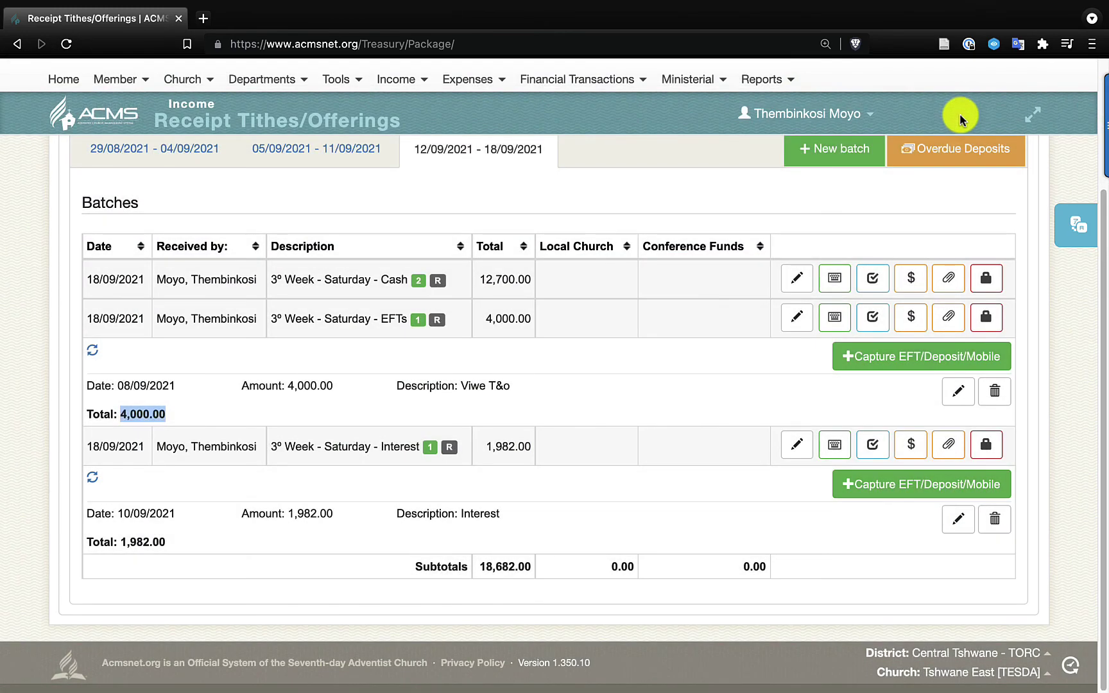